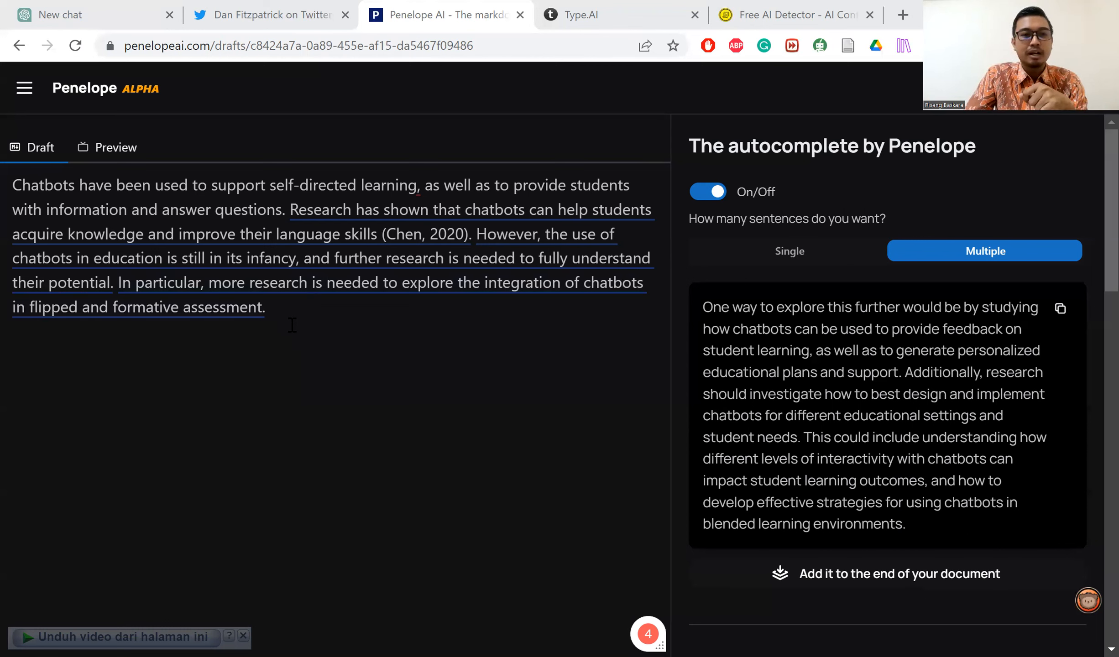
Step: Try the Single sentence setting for the autocomplete and return it to Multiple
{"action": "left_click", "coordinate": [374, 335]}
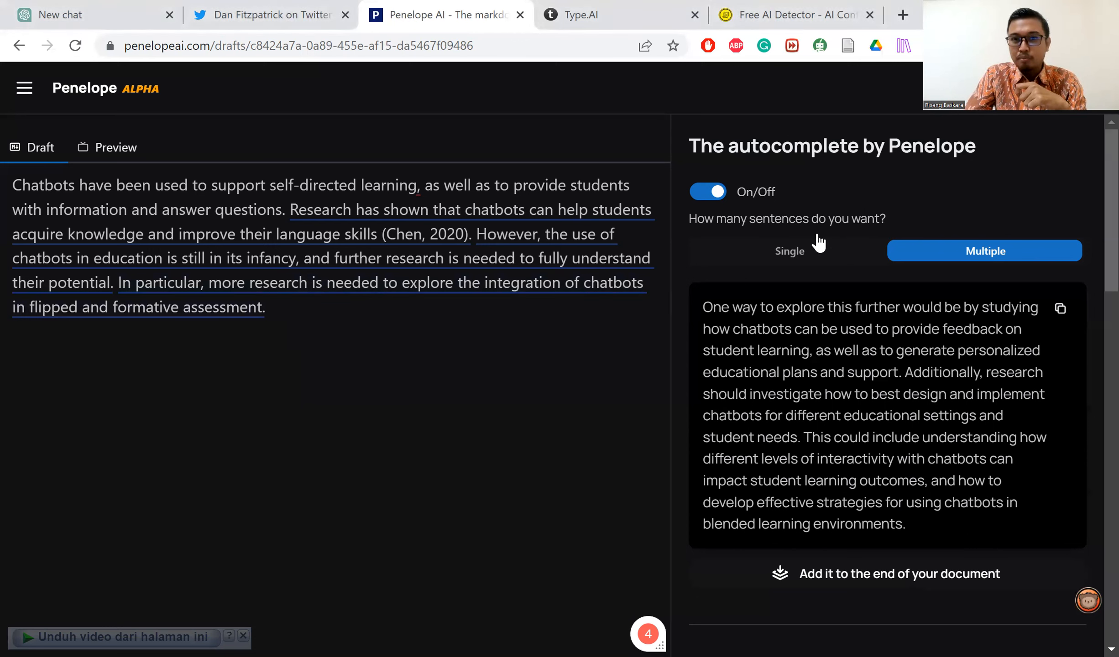
{"action": "left_click", "coordinate": [792, 263]}
{"action": "left_click", "coordinate": [966, 256]}
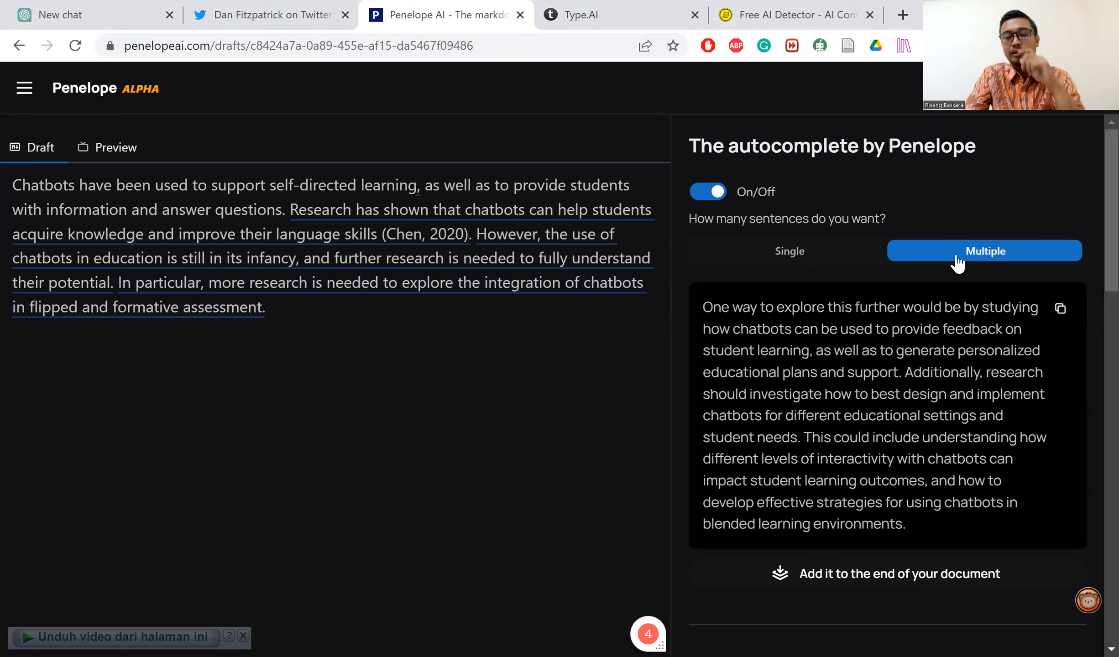
{"action": "left_click", "coordinate": [834, 264]}
{"action": "left_click", "coordinate": [976, 269]}
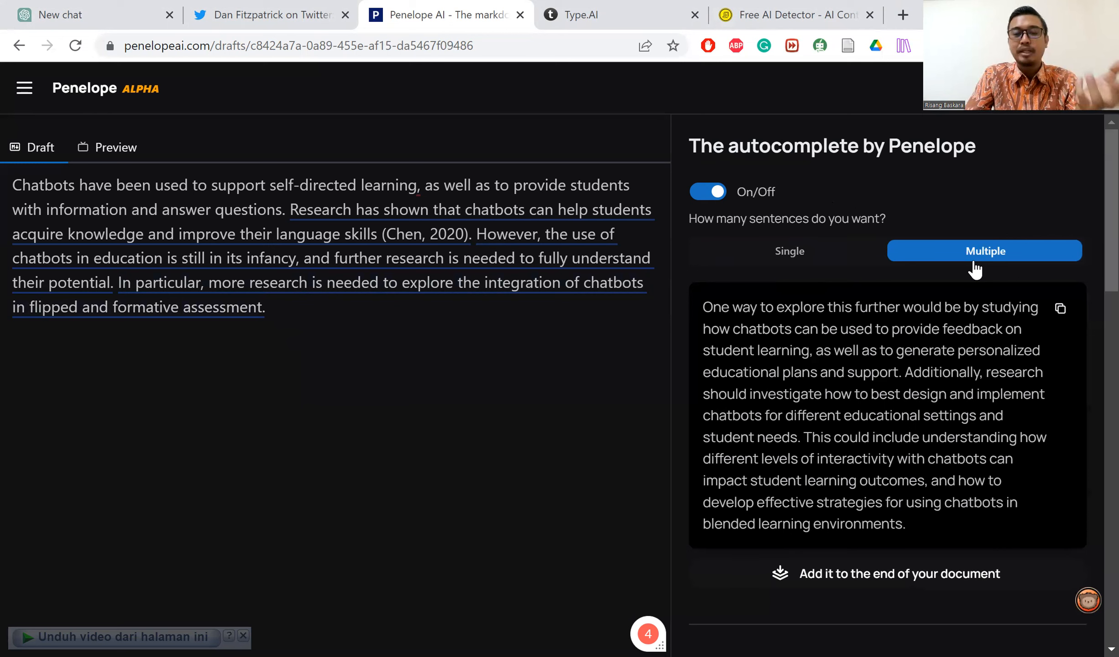
Step: Switch the autocomplete off and back on
{"action": "left_click", "coordinate": [716, 193]}
{"action": "left_click", "coordinate": [716, 195]}
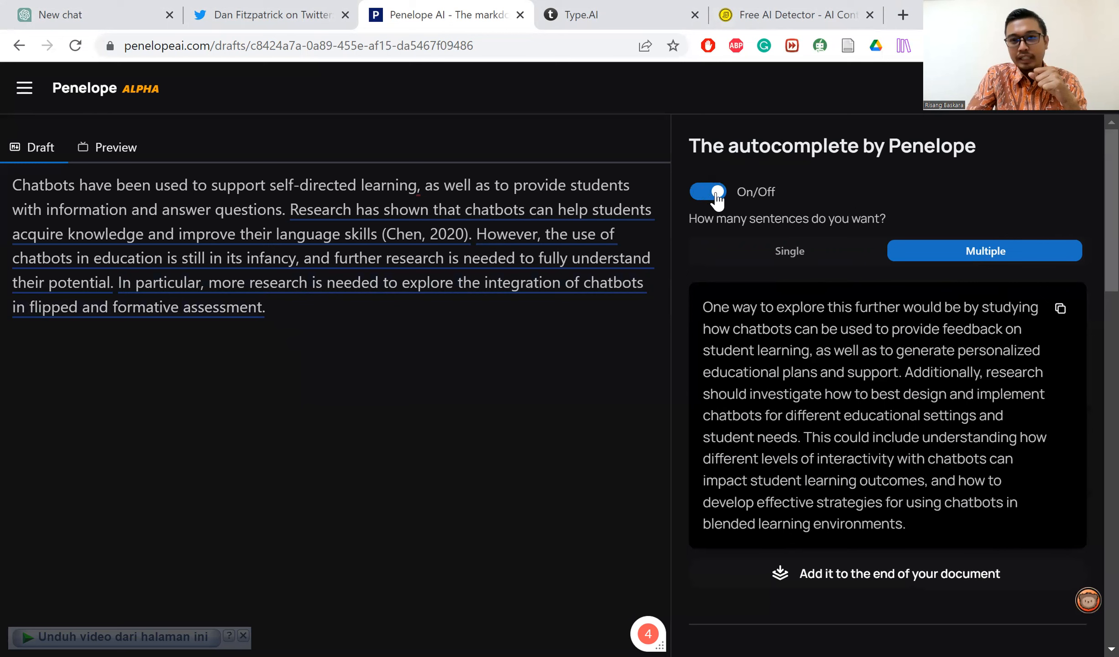
{"action": "left_click", "coordinate": [716, 193]}
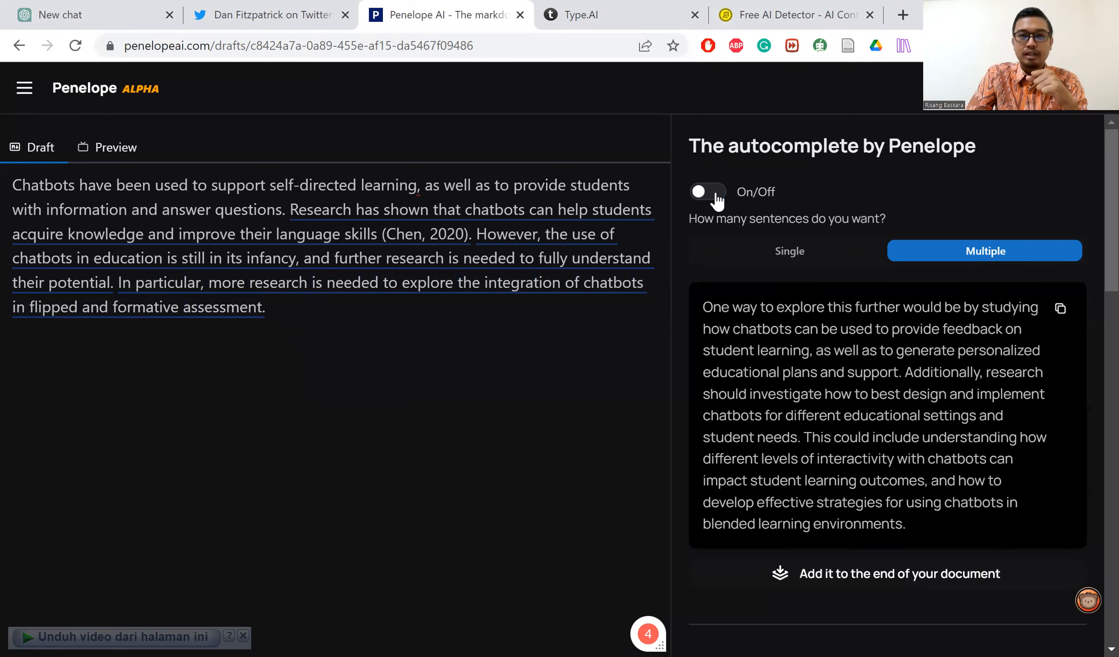
{"action": "left_click", "coordinate": [717, 199]}
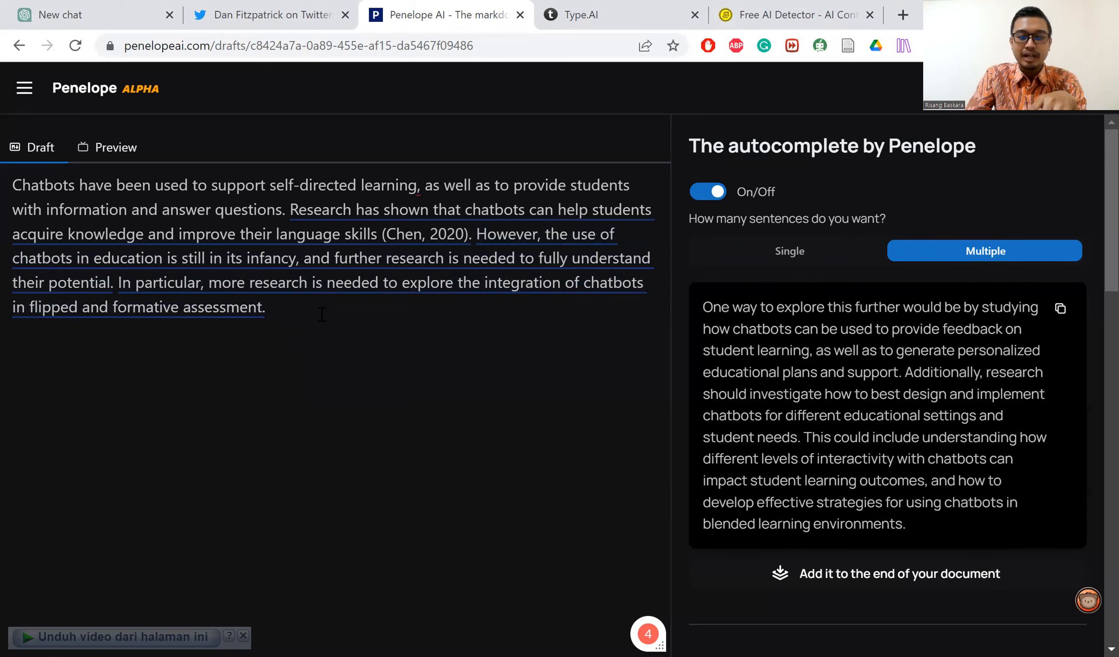
Step: Generate a new multi-sentence autocomplete suggestion from the end of the chatbot paragraph and add it to the end of the document
{"action": "left_click", "coordinate": [299, 303]}
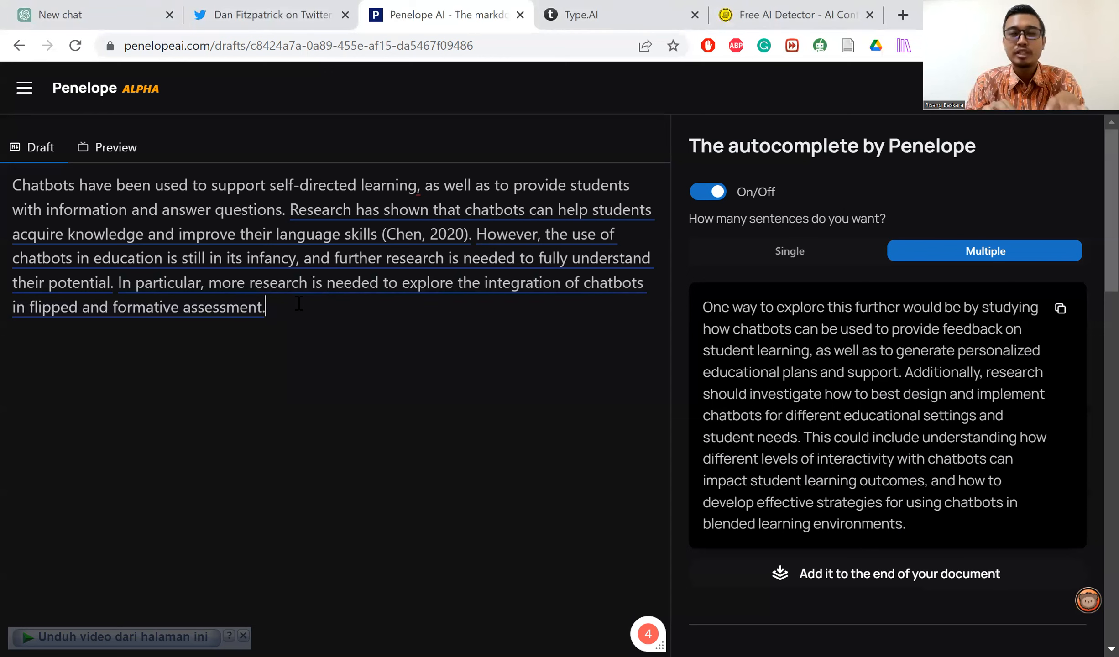
{"action": "left_click", "coordinate": [715, 200]}
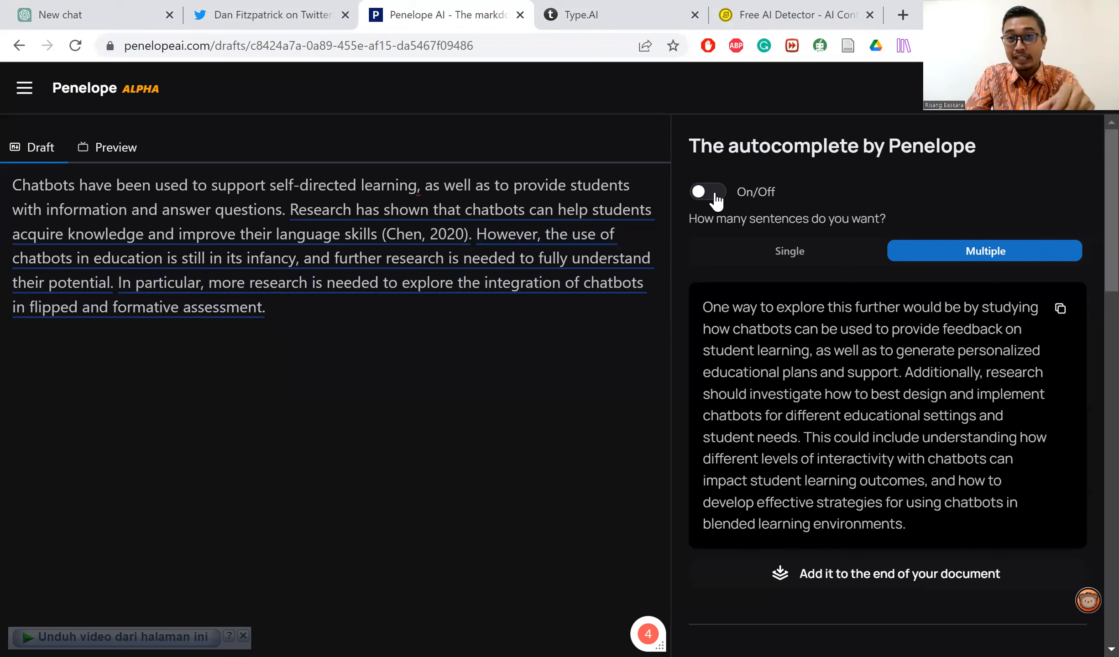
{"action": "left_click", "coordinate": [715, 196]}
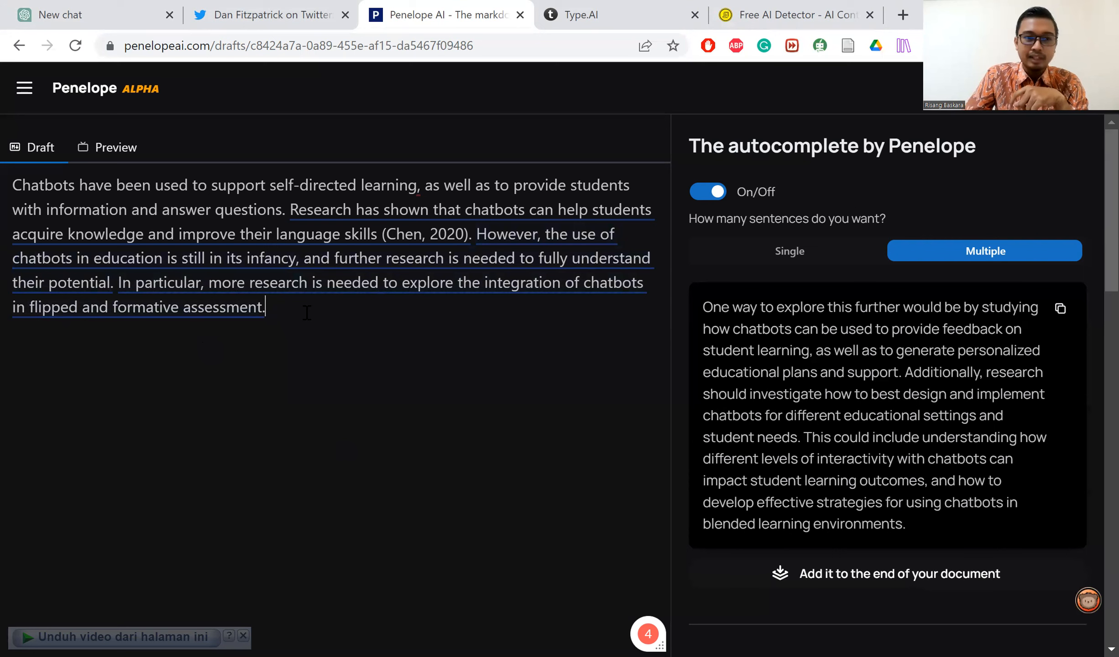
{"action": "key", "text": "Return"}
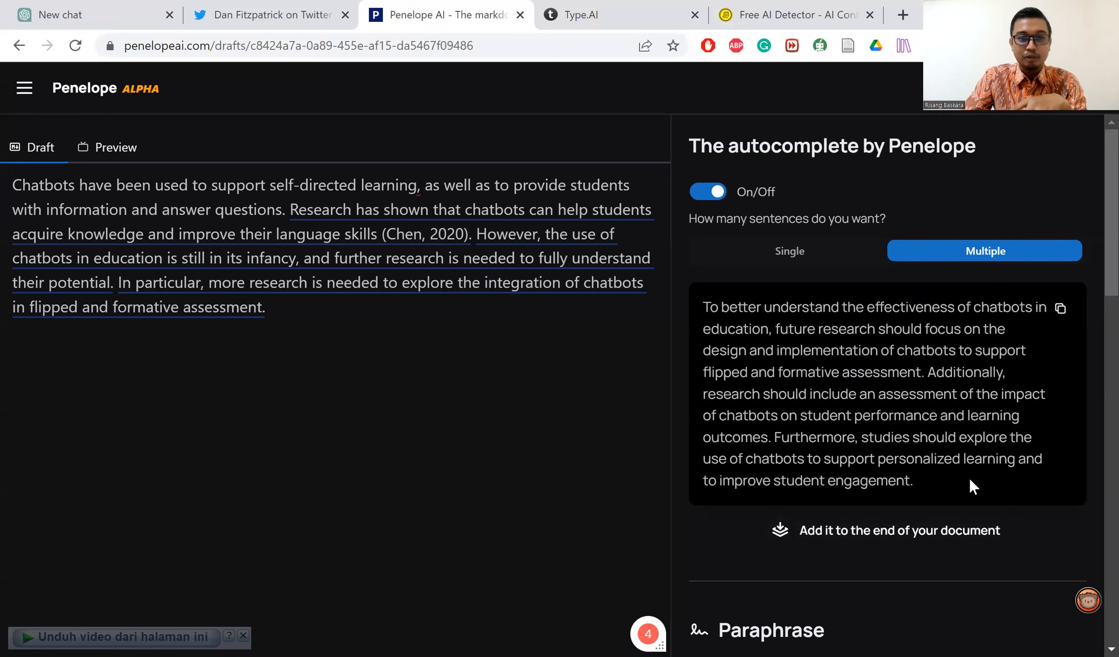
{"action": "left_click", "coordinate": [846, 541]}
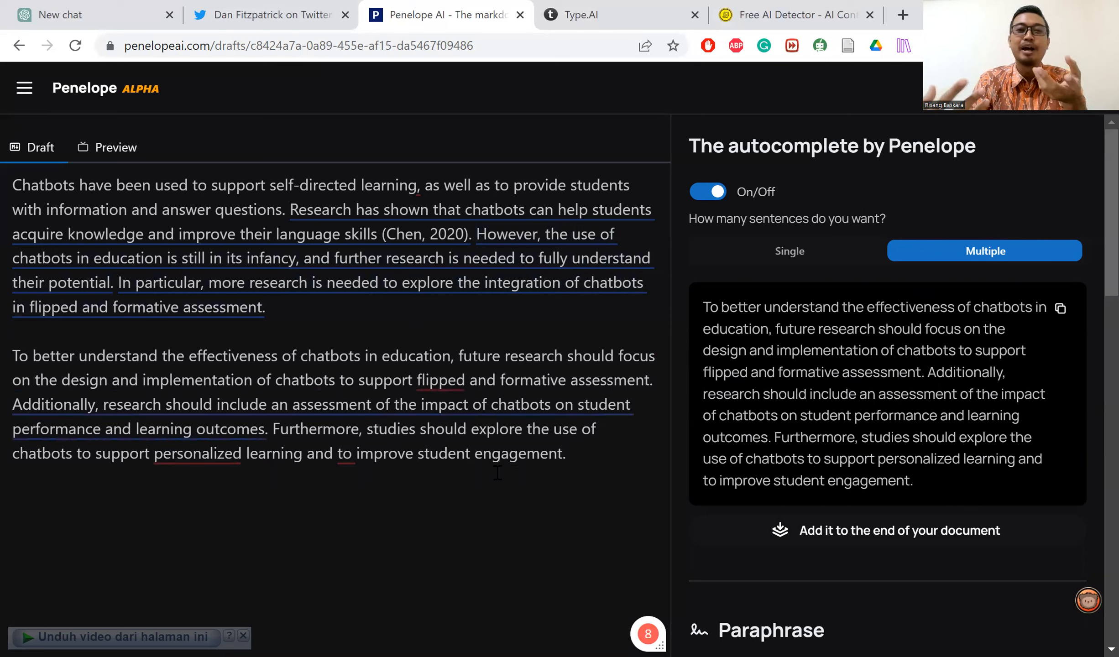
Step: Start a new line after the second paragraph of the draft
{"action": "left_click", "coordinate": [579, 458]}
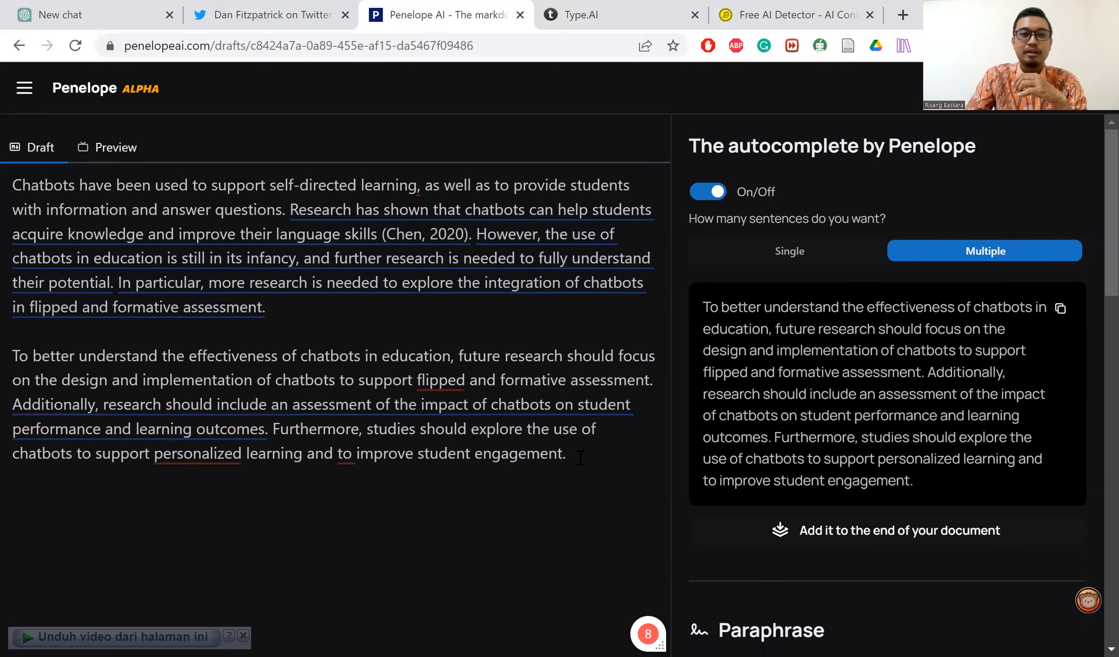
{"action": "key", "text": "Return"}
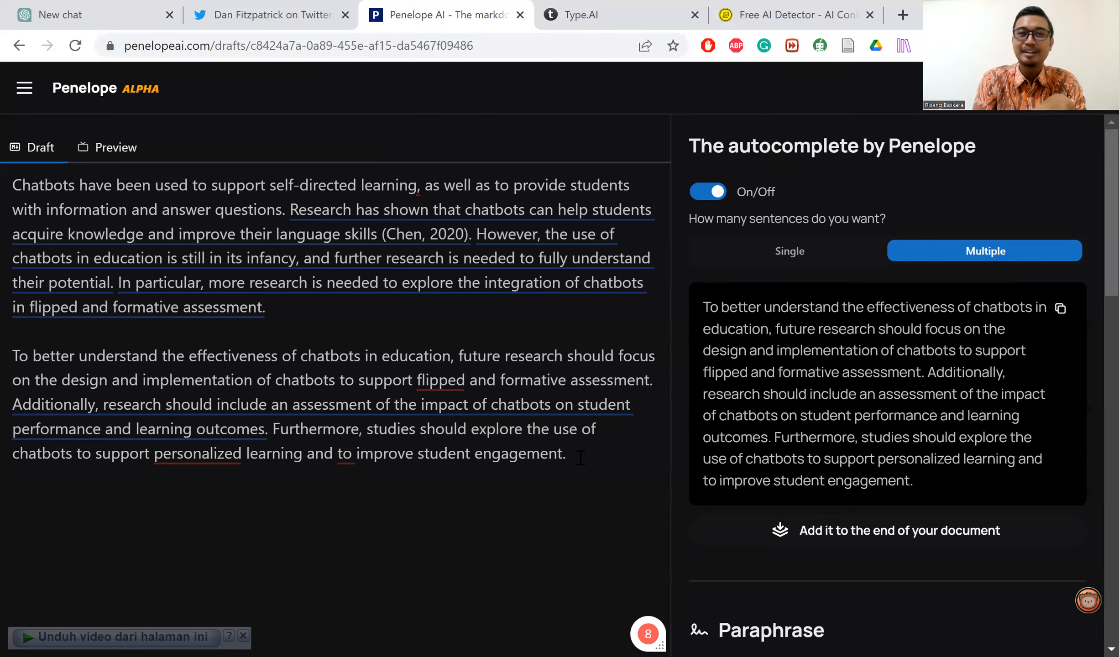
{"action": "left_click", "coordinate": [590, 453]}
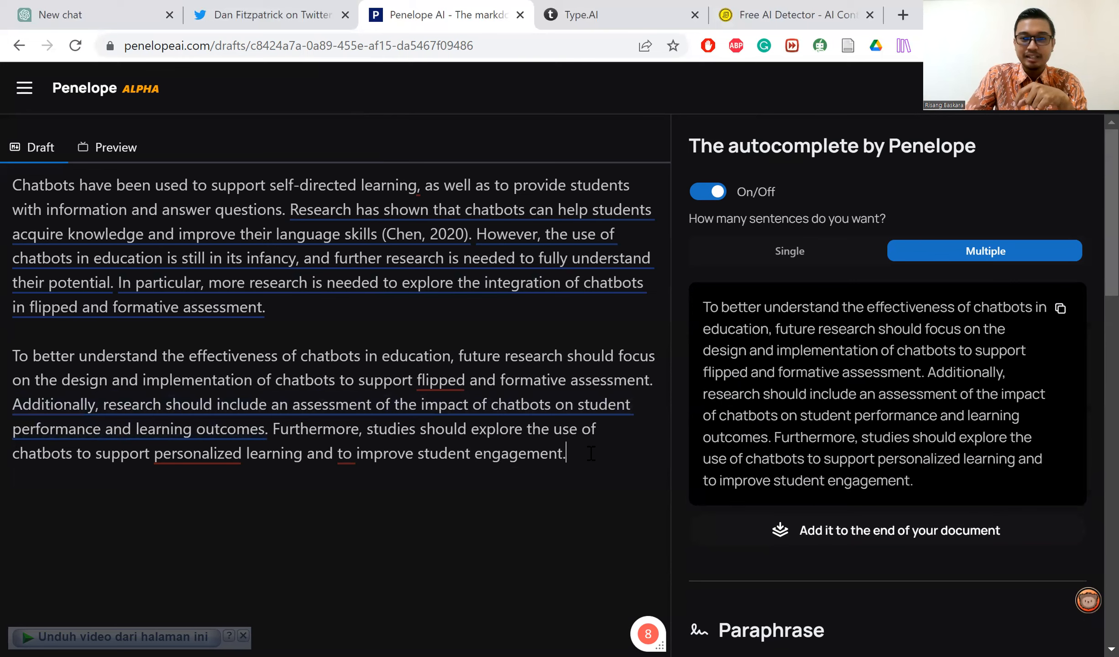
{"action": "key", "text": "Return"}
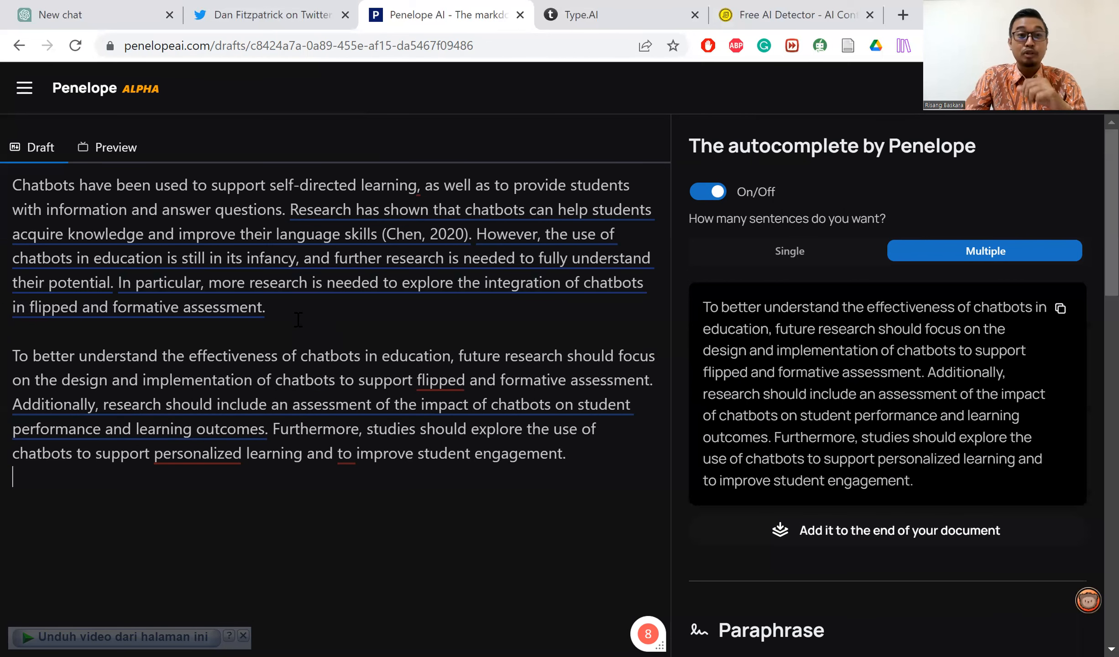
Step: Copy the draft's first paragraph into the Paraphrase tool and paraphrase it in the Academic tone
{"action": "left_click_drag", "start_coordinate": [266, 308], "coordinate": [13, 187]}
{"action": "key", "text": "ctrl+c"}
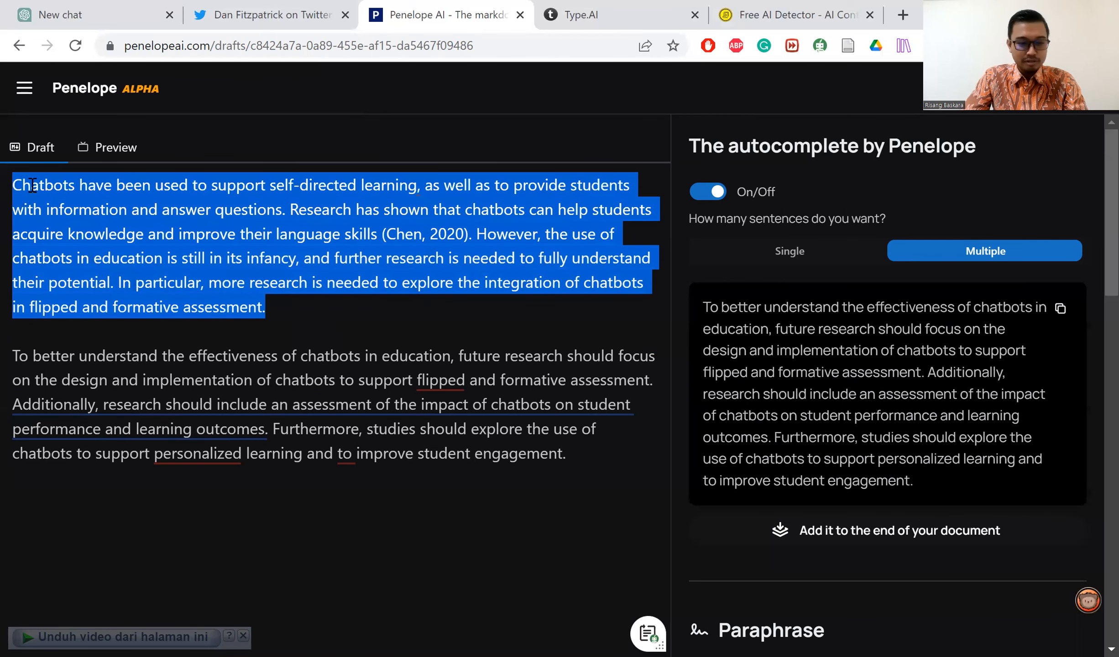
{"action": "scroll", "coordinate": [757, 425], "scroll_direction": "down", "scroll_amount": 8}
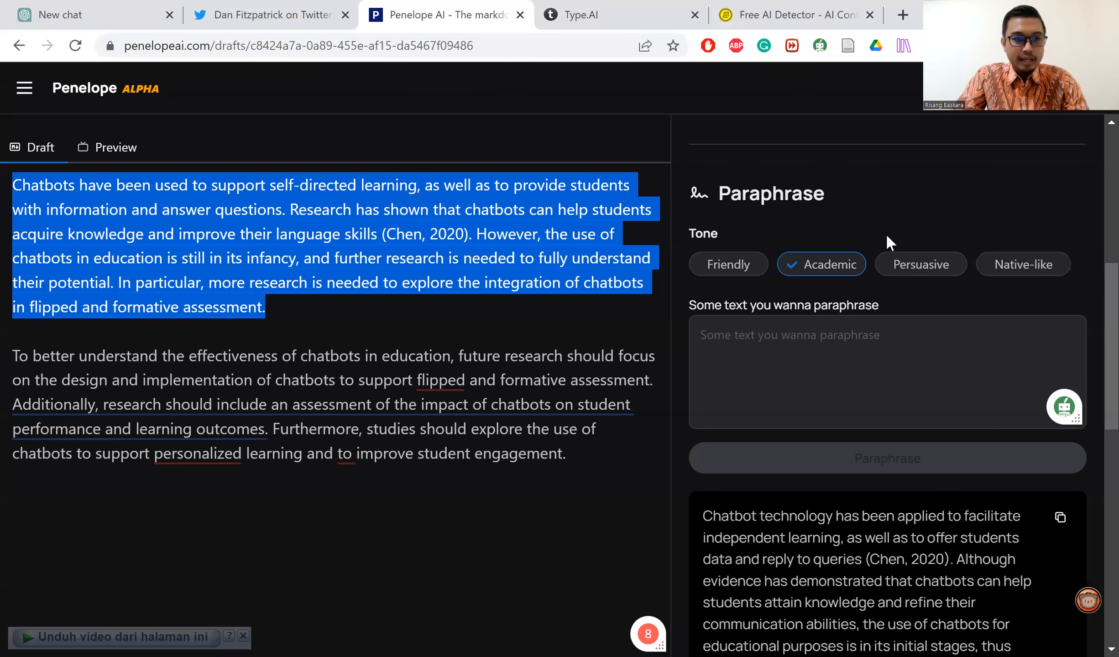
{"action": "left_click", "coordinate": [797, 352]}
{"action": "key", "text": "ctrl+v"}
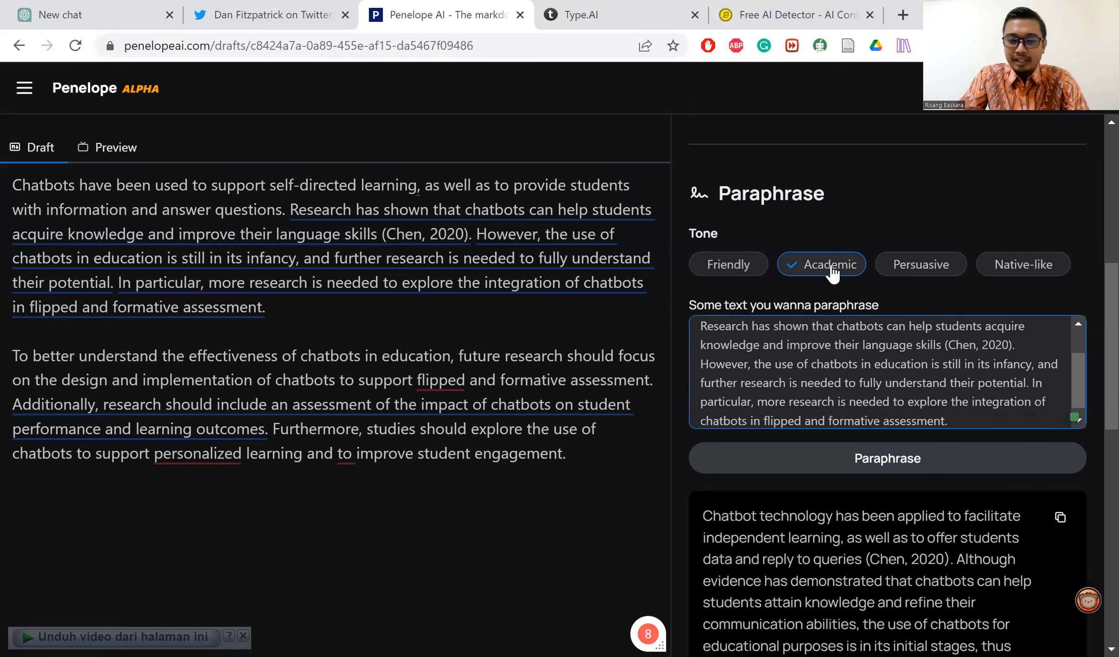
{"action": "left_click", "coordinate": [889, 462]}
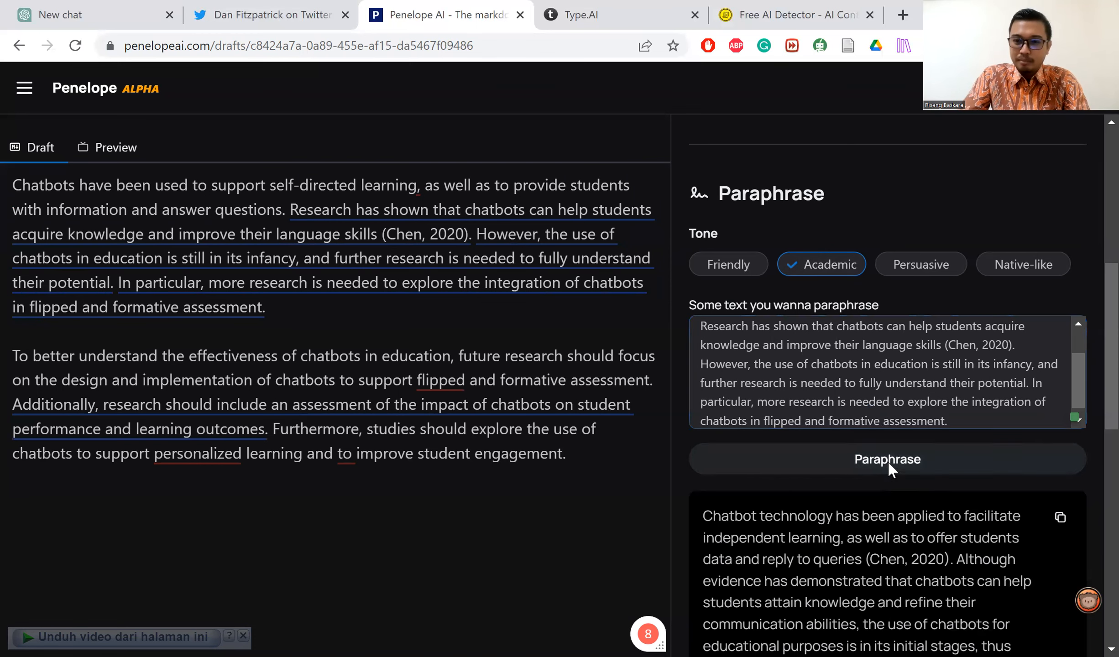
{"action": "scroll", "coordinate": [915, 449], "scroll_direction": "down", "scroll_amount": 3}
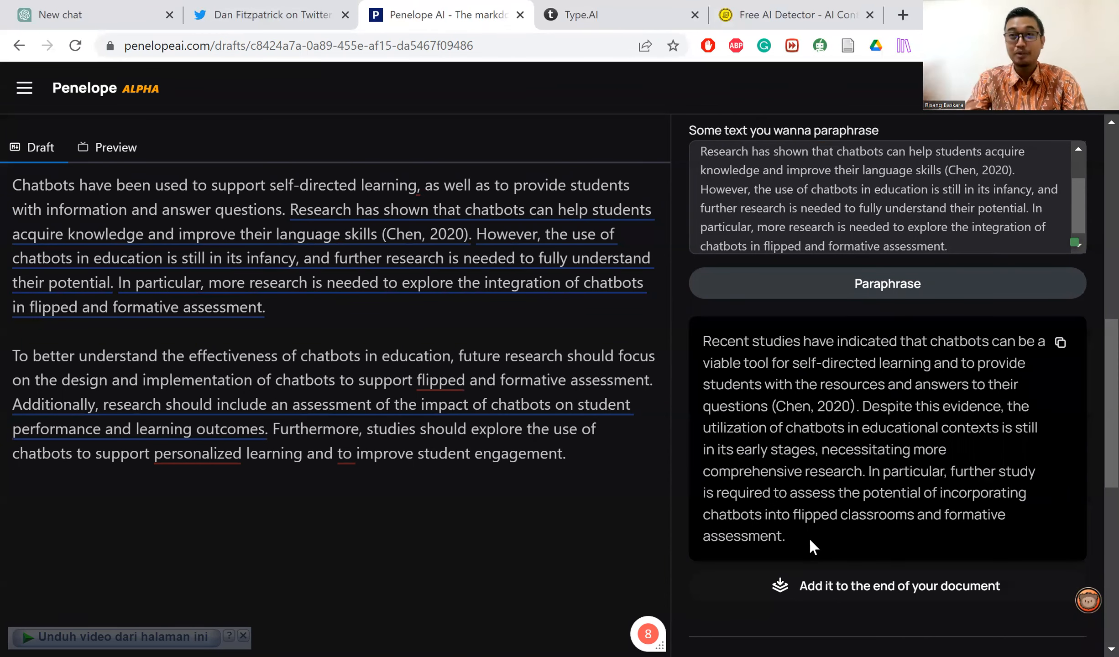
{"action": "scroll", "coordinate": [782, 297], "scroll_direction": "up", "scroll_amount": 3}
{"action": "scroll", "coordinate": [852, 308], "scroll_direction": "down", "scroll_amount": 3}
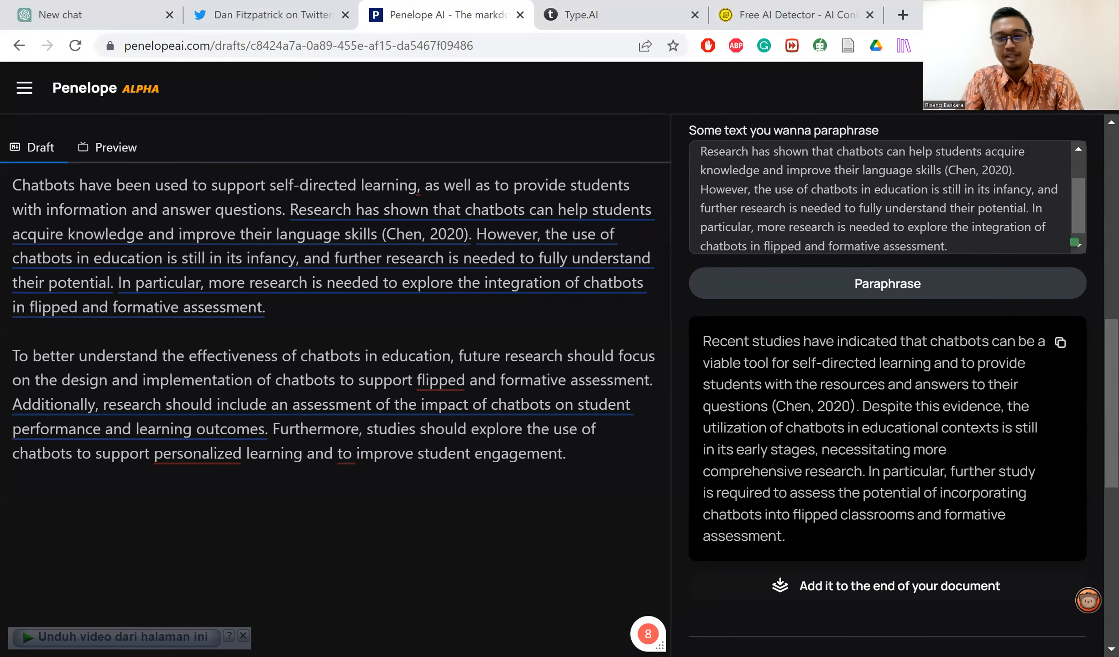
Step: Paraphrase the same paragraph again in the Native-like tone and review the output
{"action": "scroll", "coordinate": [1076, 392], "scroll_direction": "up", "scroll_amount": 5}
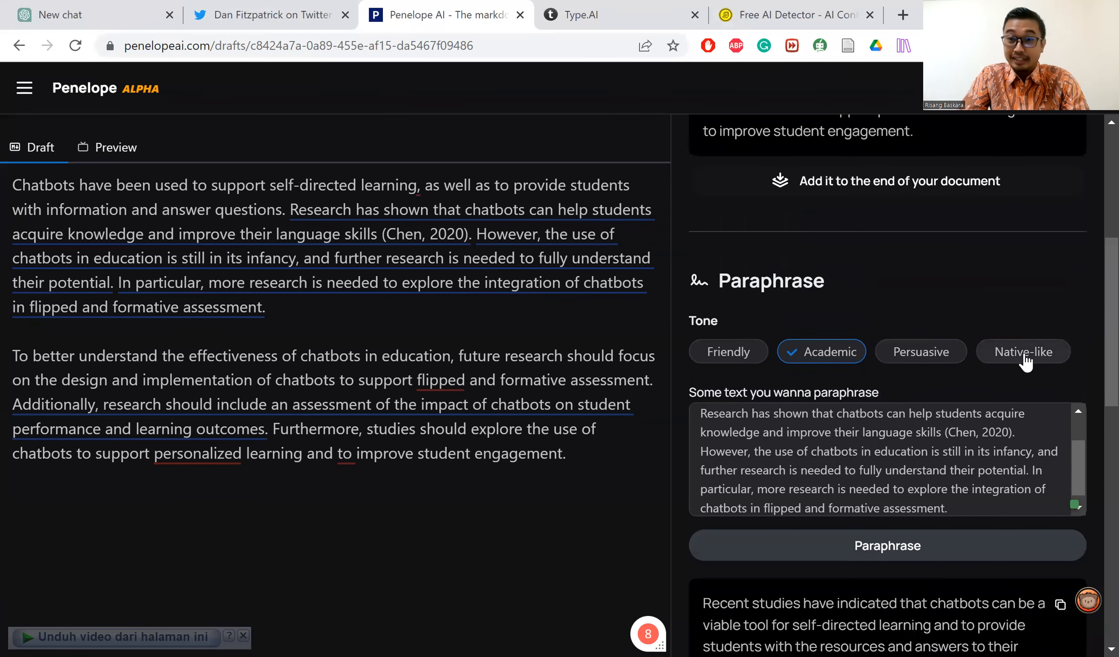
{"action": "left_click", "coordinate": [1024, 361]}
{"action": "left_click", "coordinate": [907, 543]}
{"action": "scroll", "coordinate": [926, 483], "scroll_direction": "down", "scroll_amount": 1}
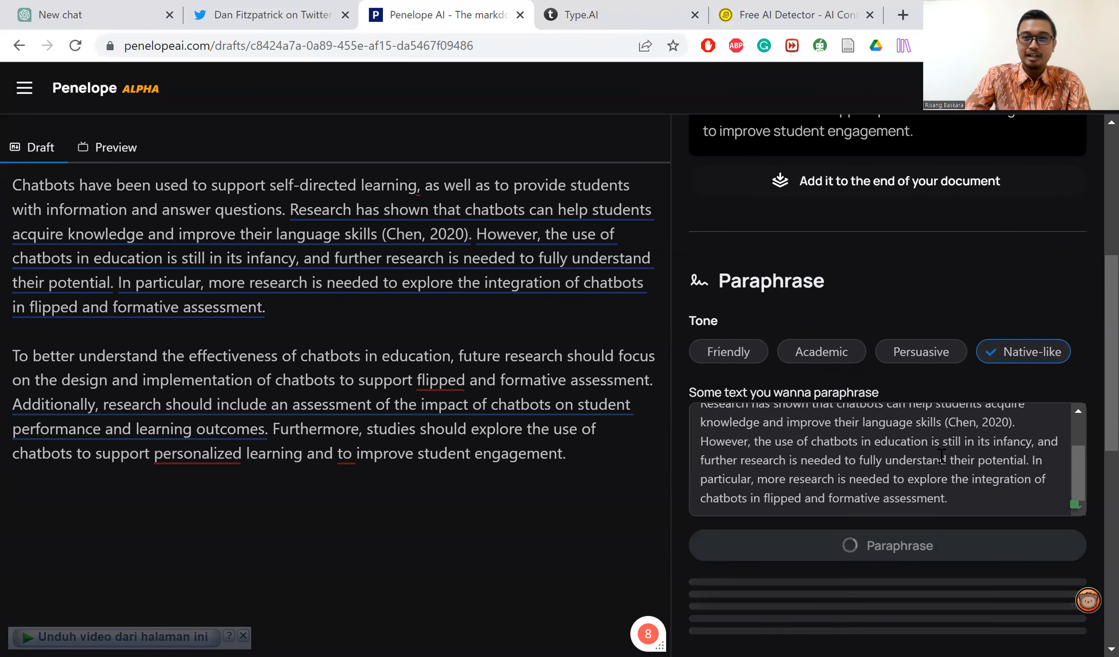
{"action": "scroll", "coordinate": [941, 455], "scroll_direction": "down", "scroll_amount": 5}
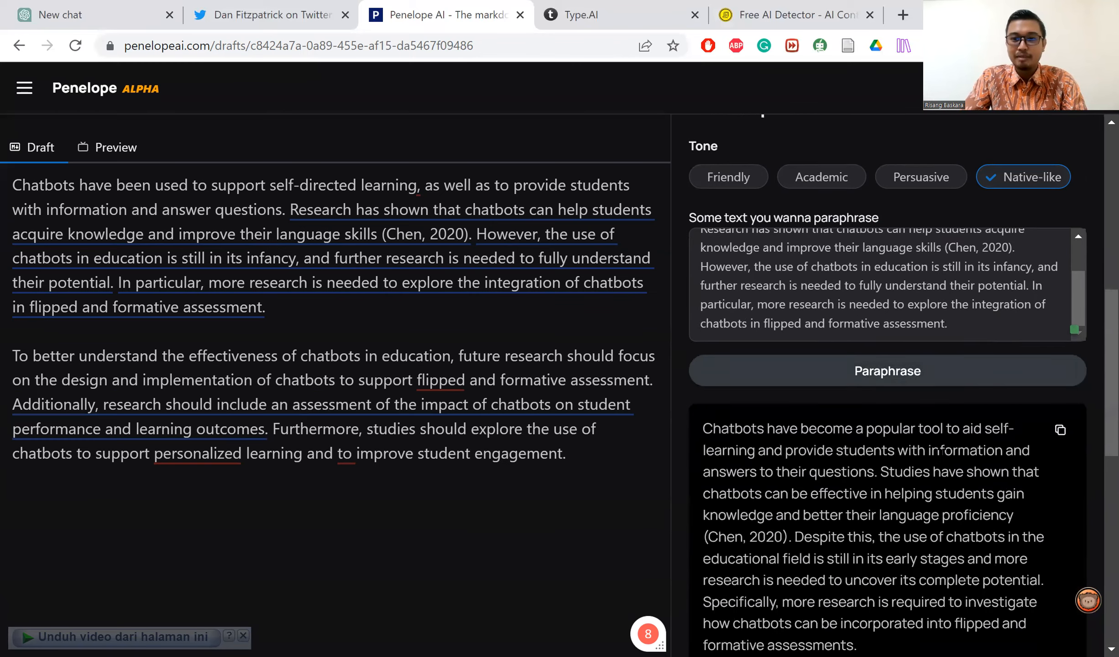
{"action": "scroll", "coordinate": [888, 383], "scroll_direction": "down", "scroll_amount": 1}
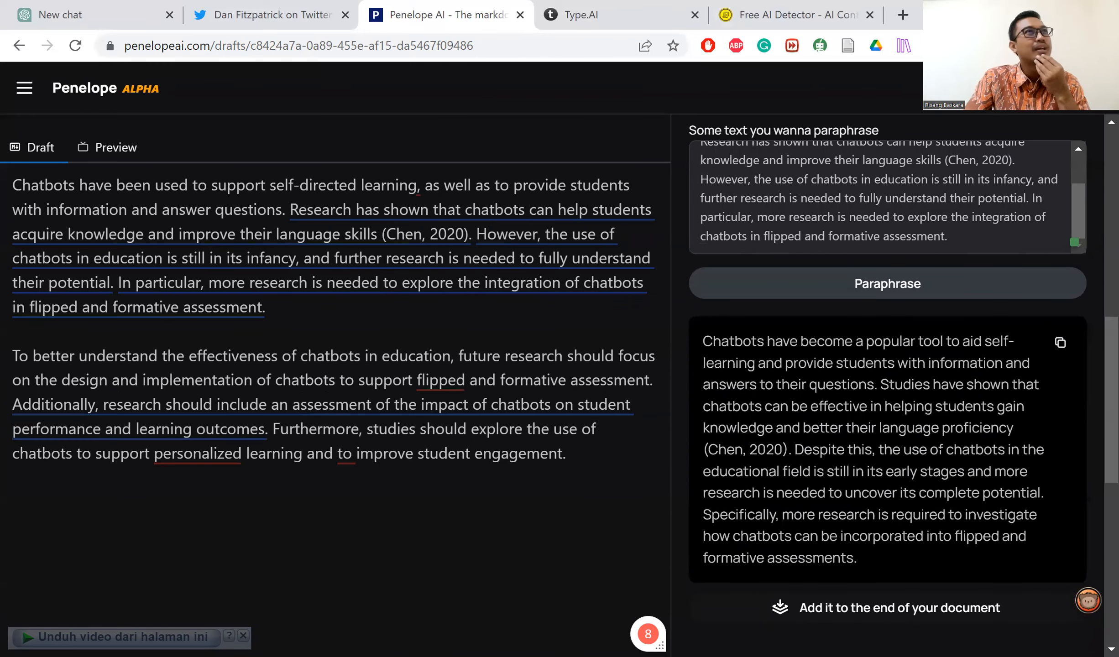
{"action": "scroll", "coordinate": [941, 451], "scroll_direction": "up", "scroll_amount": 2}
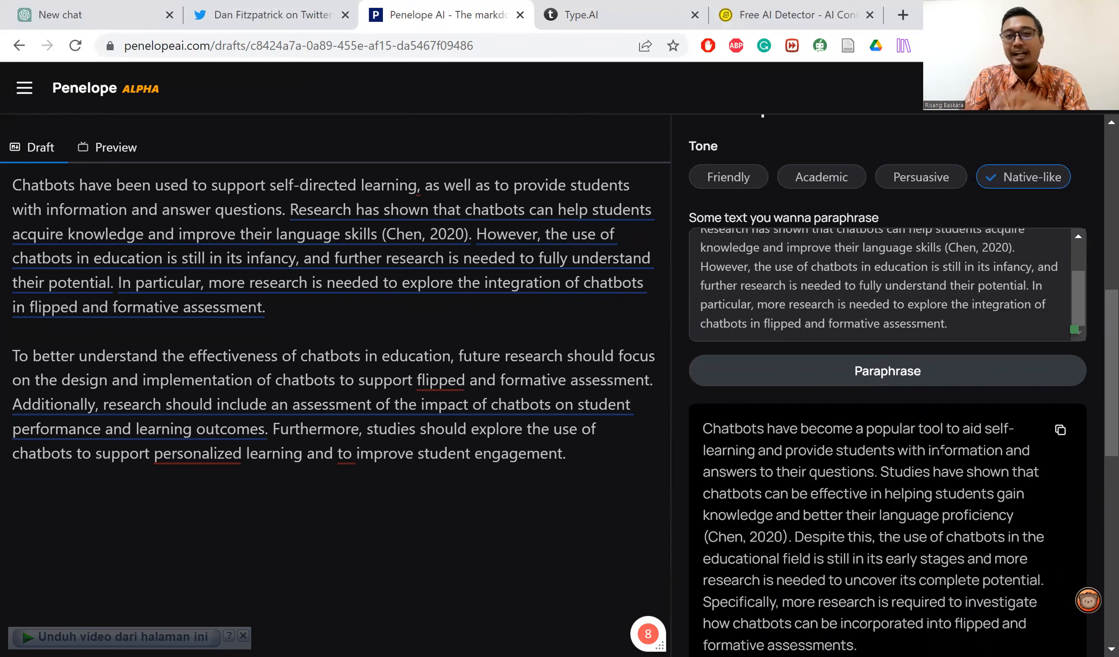
{"action": "scroll", "coordinate": [941, 451], "scroll_direction": "down", "scroll_amount": 2}
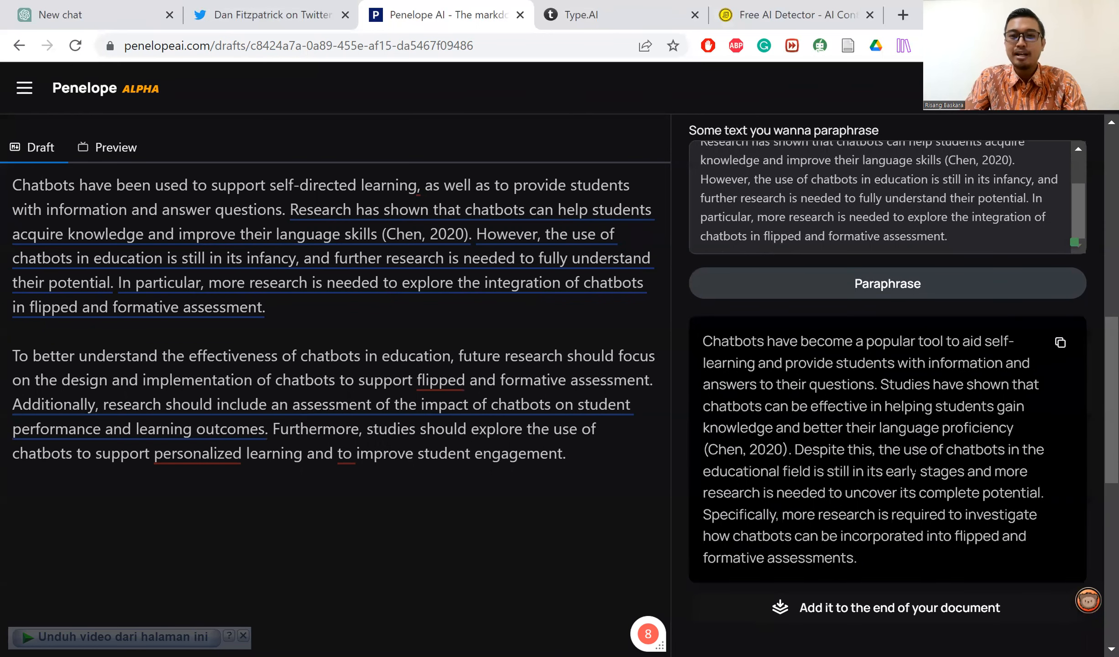
{"action": "scroll", "coordinate": [916, 473], "scroll_direction": "up", "scroll_amount": 2}
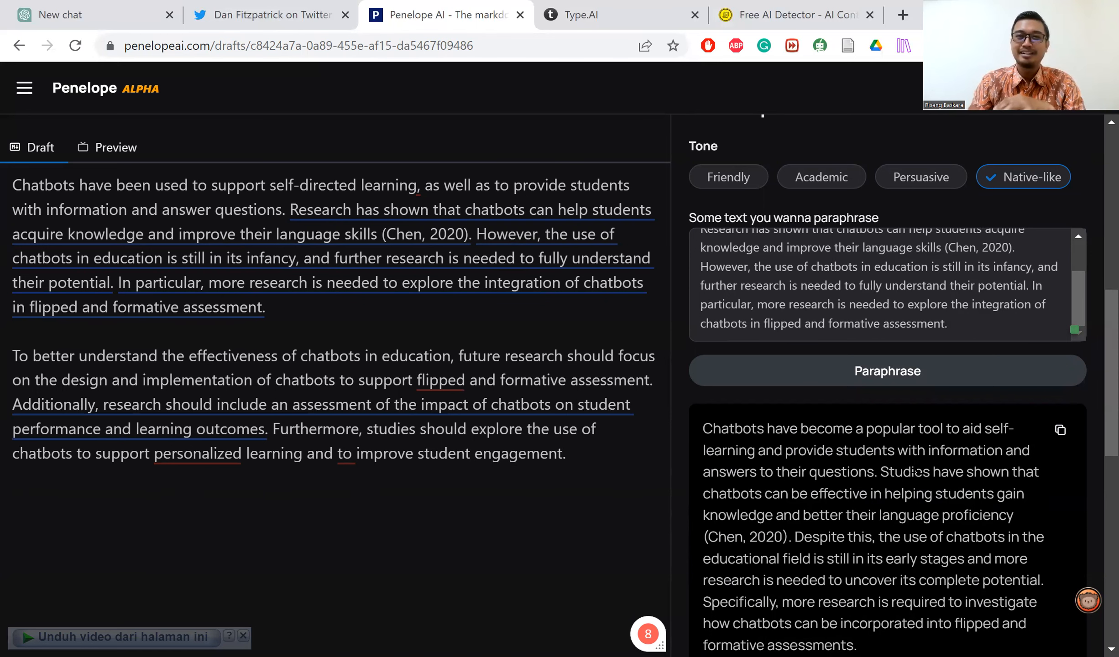
Step: Copy both draft paragraphs into the Summarize tool and generate a summary of them
{"action": "scroll", "coordinate": [914, 470], "scroll_direction": "down", "scroll_amount": 10}
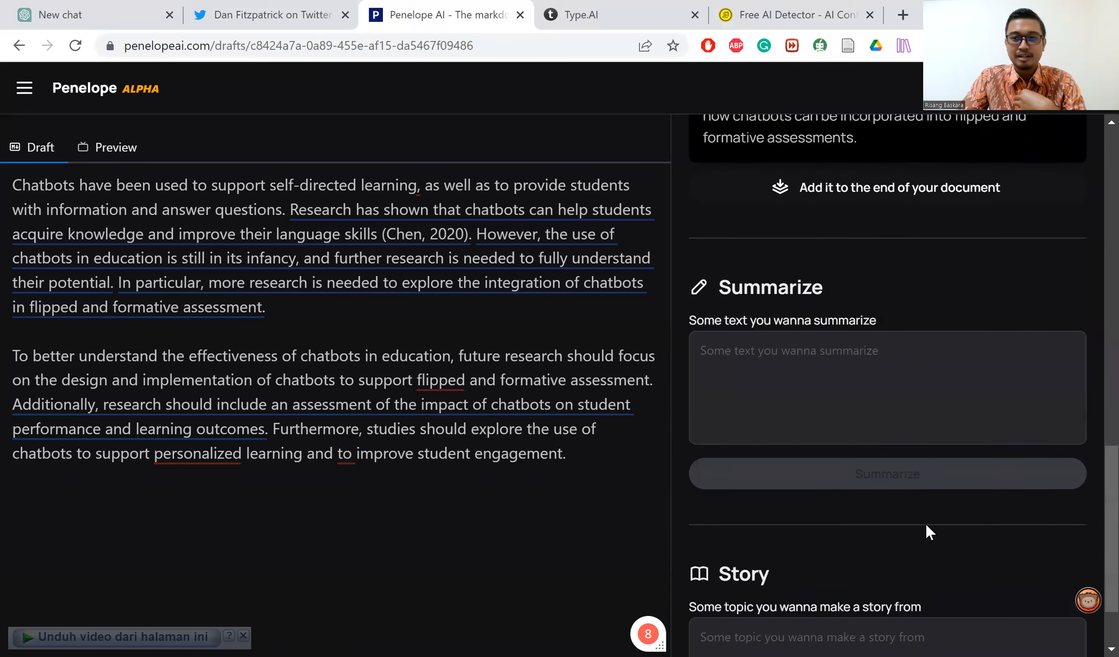
{"action": "left_click_drag", "start_coordinate": [566, 453], "coordinate": [12, 183]}
{"action": "key", "text": "ctrl+c"}
{"action": "left_click", "coordinate": [777, 333]}
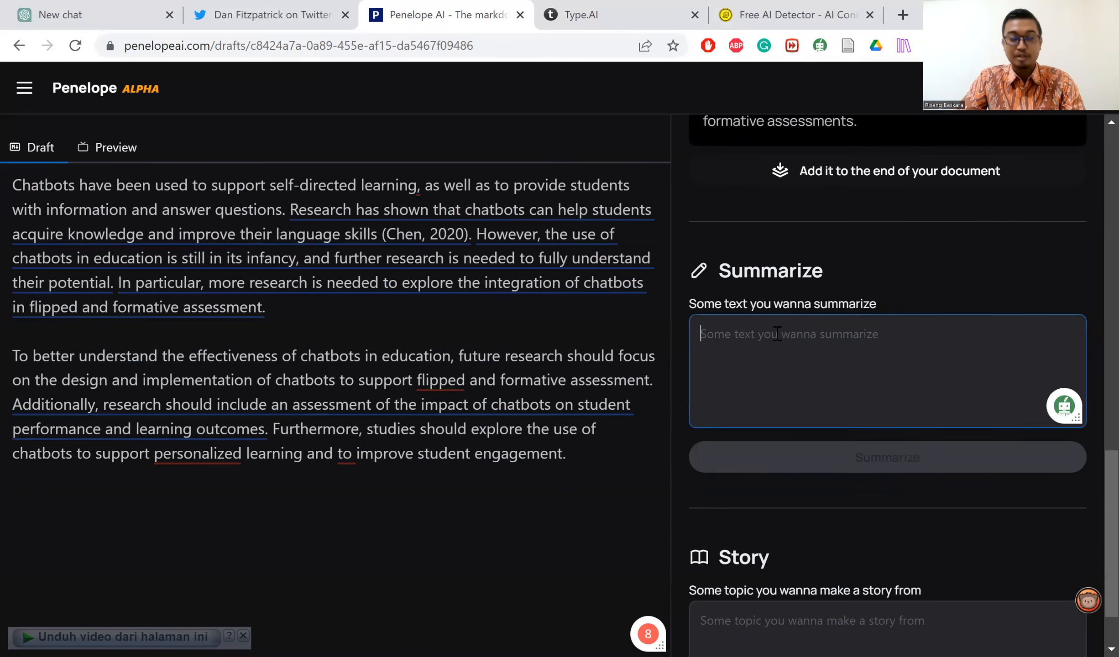
{"action": "key", "text": "ctrl+v"}
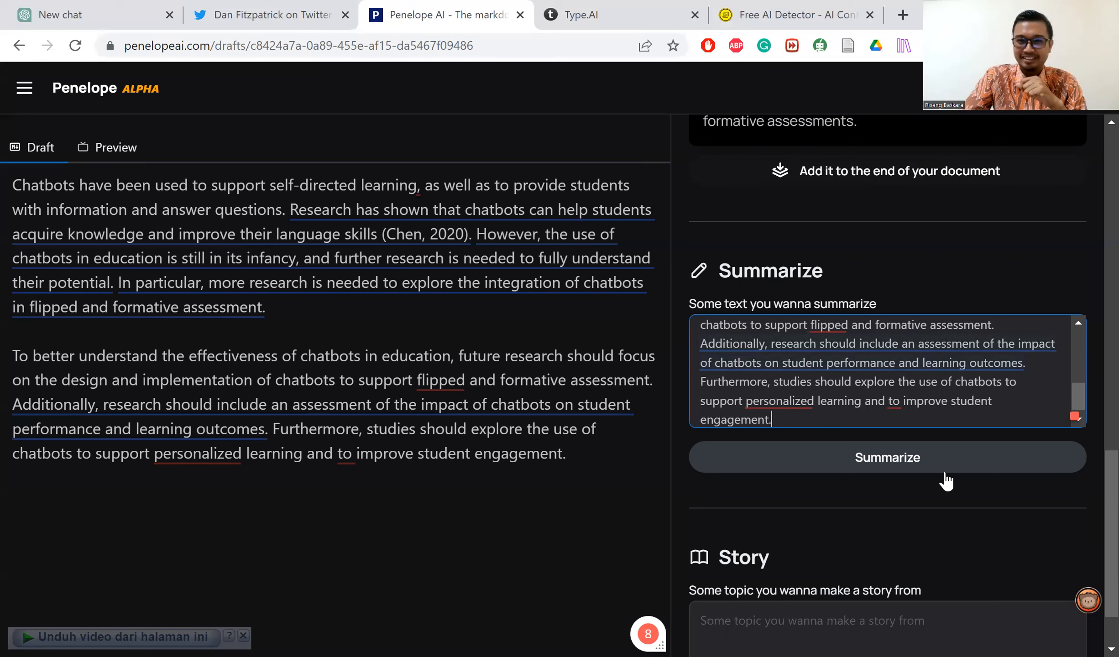
{"action": "left_click", "coordinate": [899, 462]}
{"action": "scroll", "coordinate": [971, 320], "scroll_direction": "down", "scroll_amount": 1}
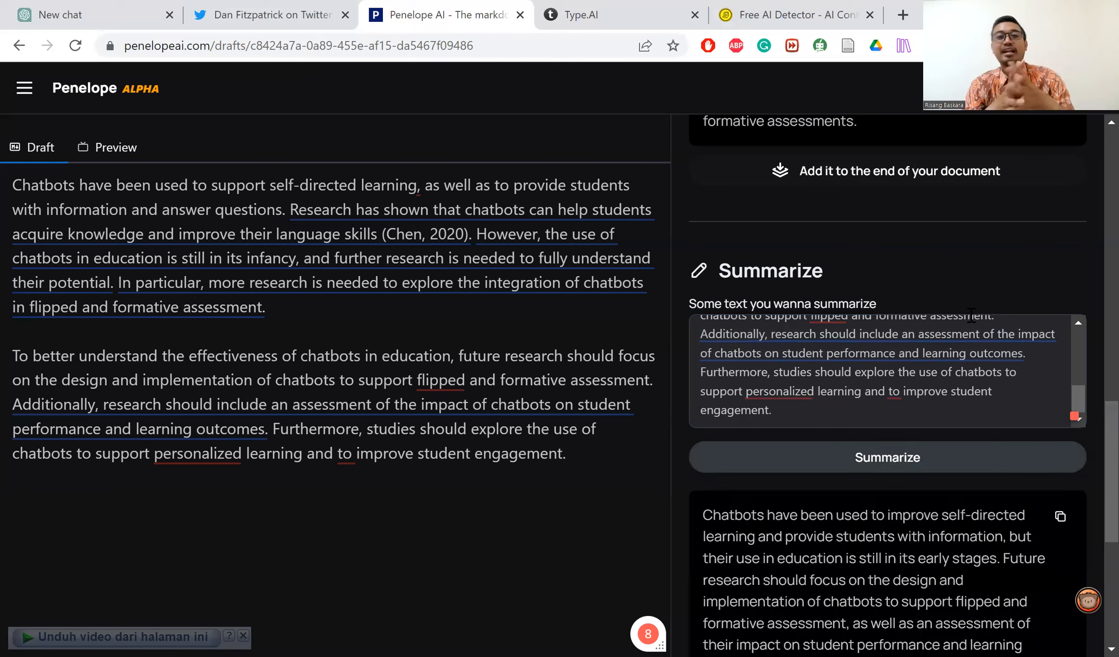
{"action": "scroll", "coordinate": [971, 315], "scroll_direction": "down", "scroll_amount": 4}
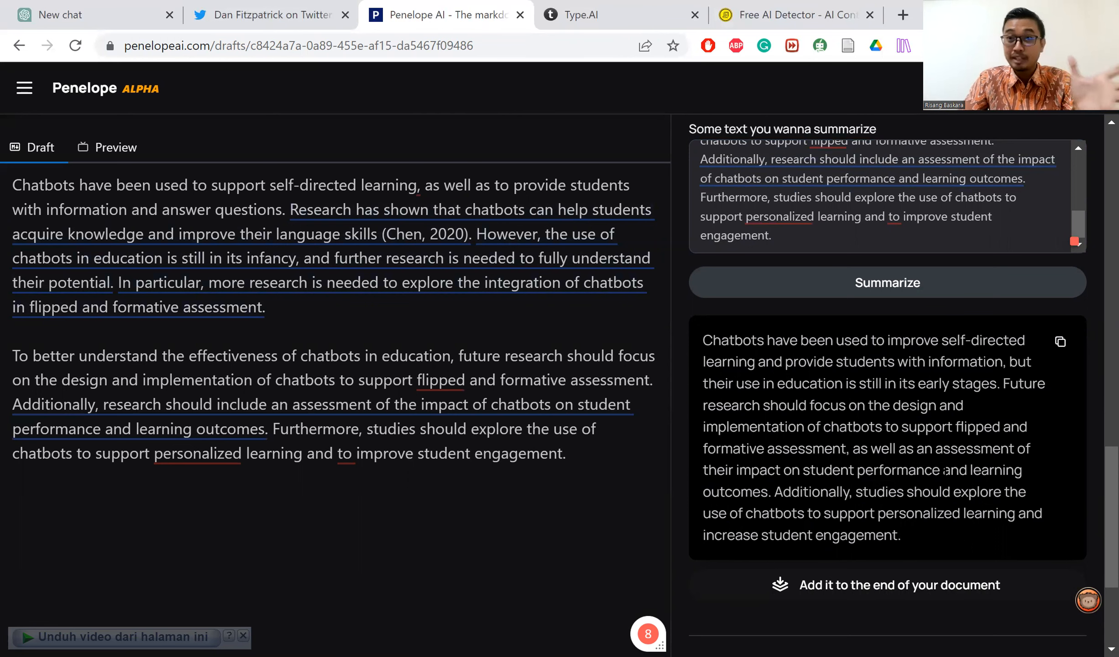
Step: Create a story from the topic "A boy living in a village trying to live his full life by harnessing magic from a dragon in a cave."
{"action": "scroll", "coordinate": [944, 470], "scroll_direction": "down", "scroll_amount": 4}
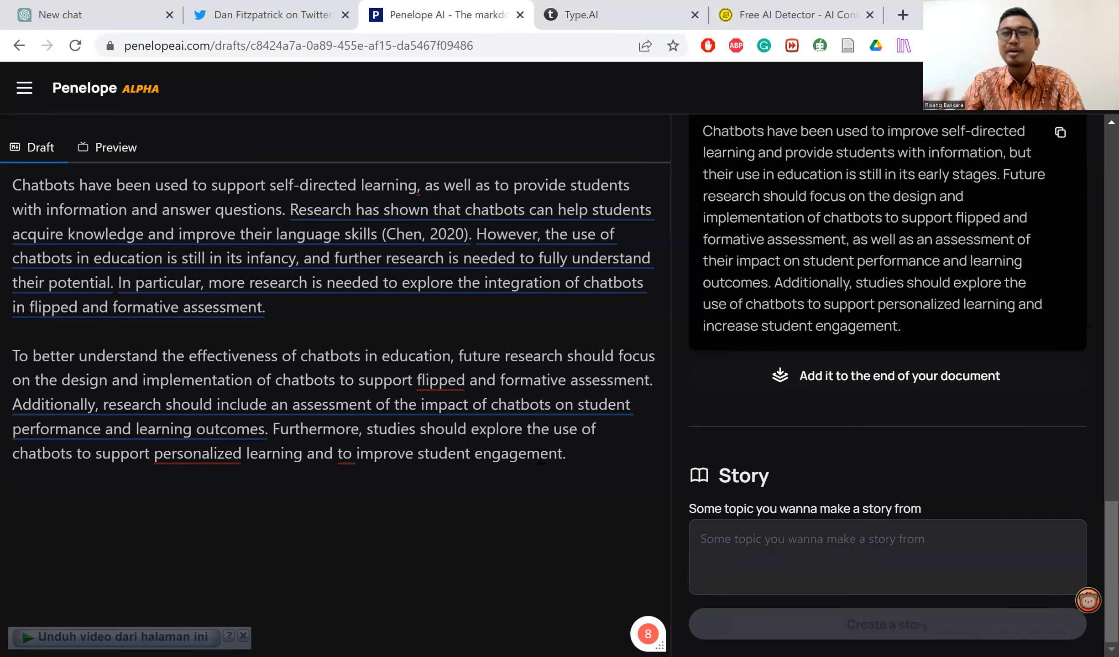
{"action": "left_click", "coordinate": [762, 551]}
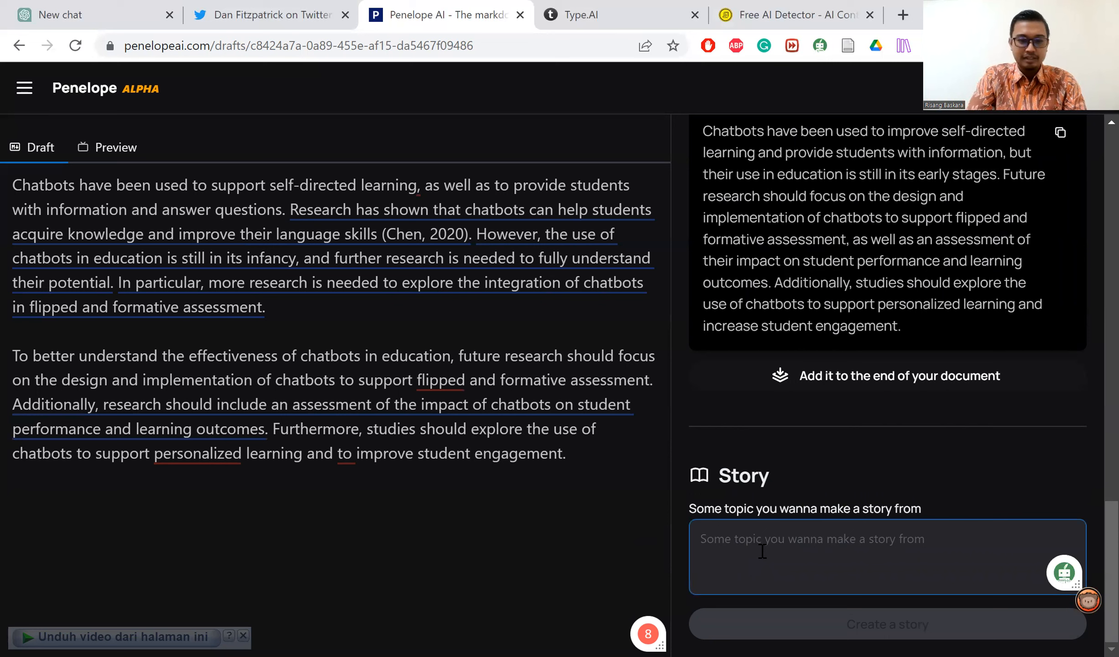
{"action": "type", "text": "A "}
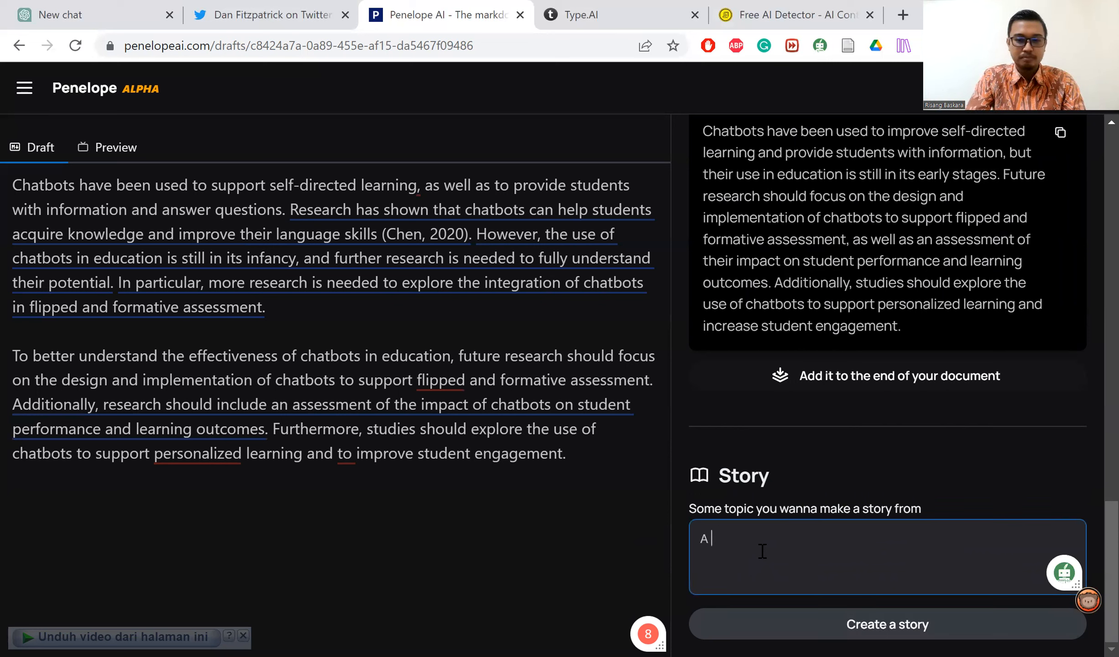
{"action": "type", "text": "boy livin"}
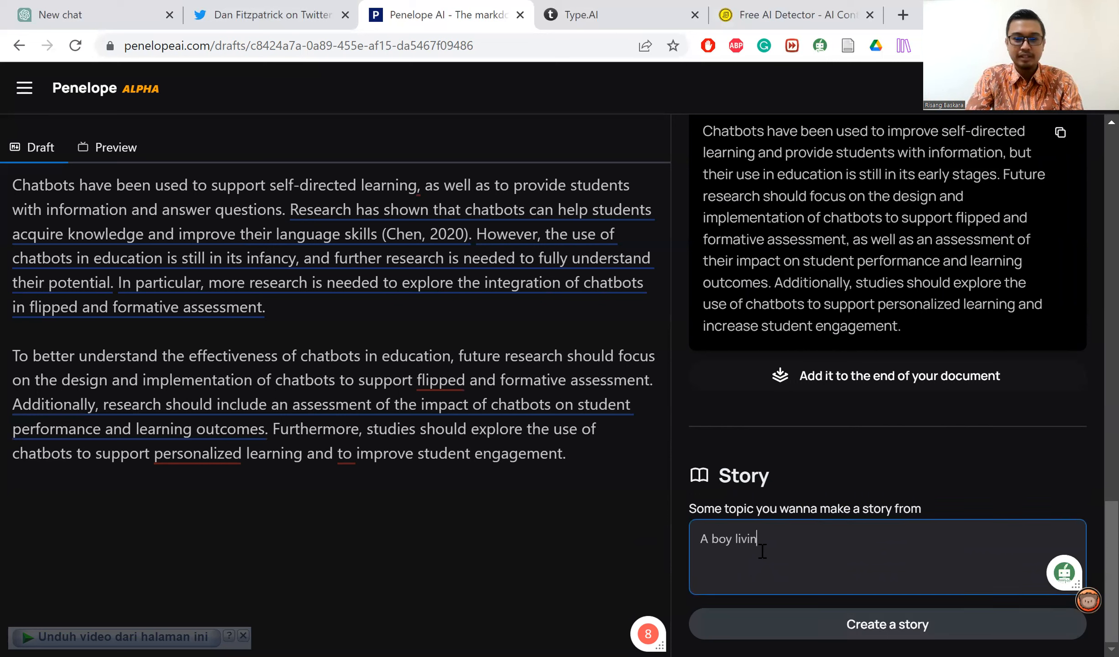
{"action": "type", "text": "g in a vi"}
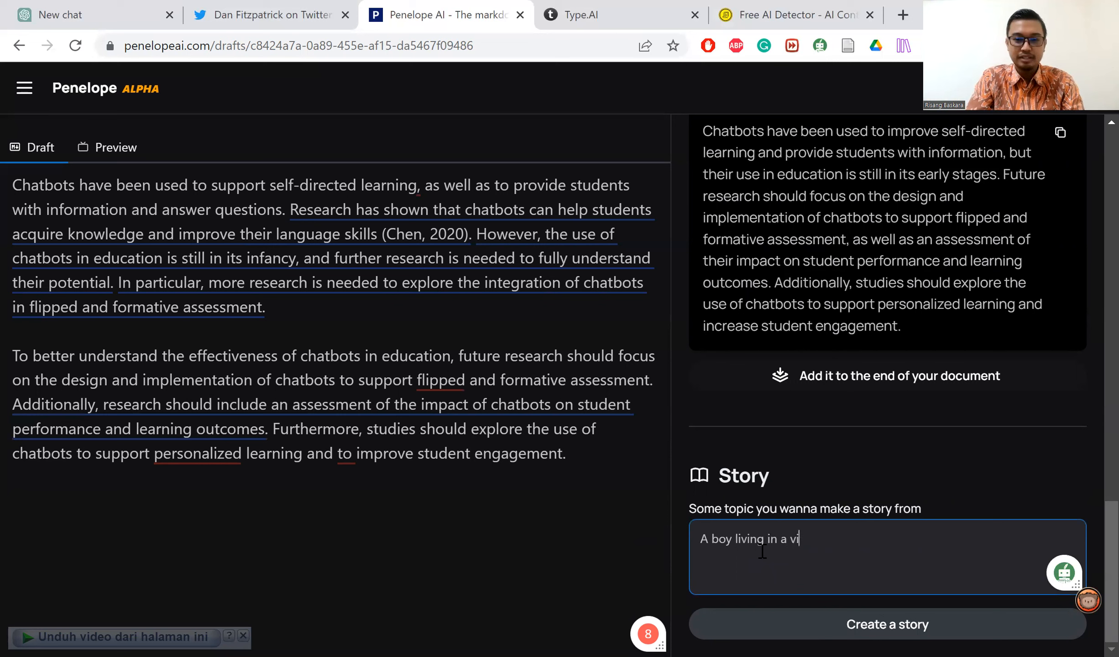
{"action": "type", "text": "llag"}
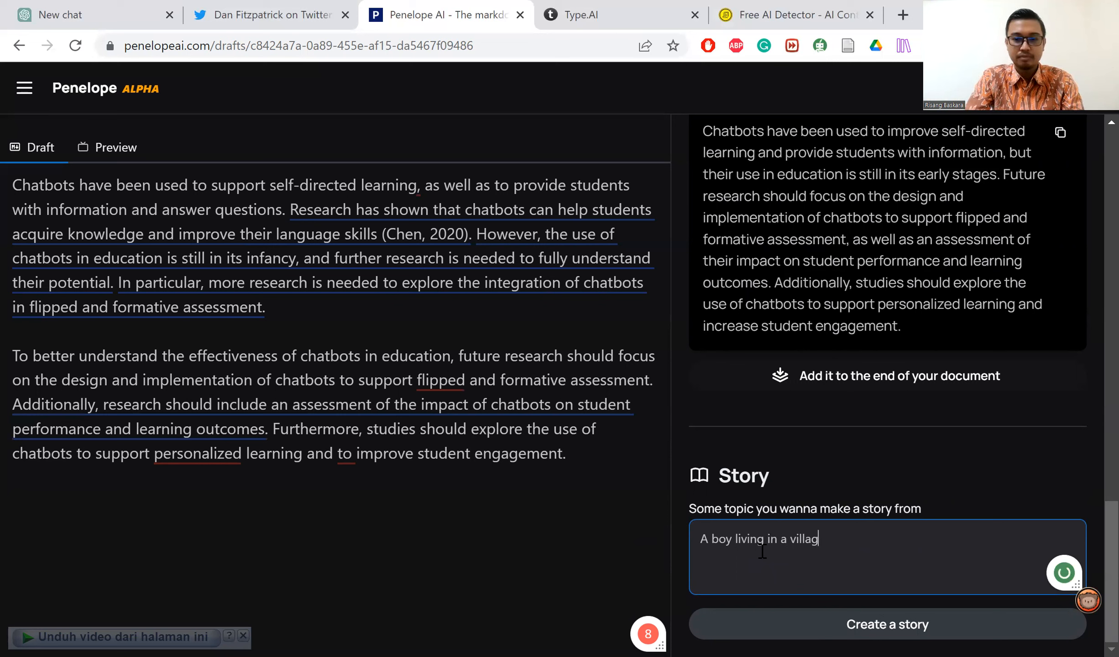
{"action": "type", "text": "e trying t"}
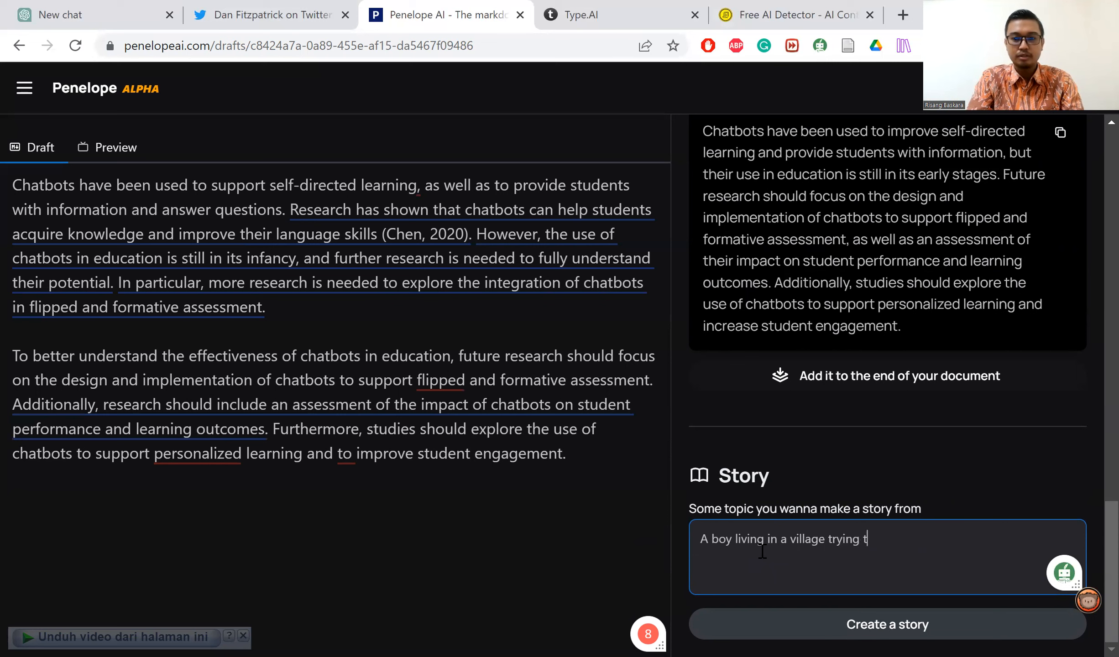
{"action": "type", "text": "o live h"}
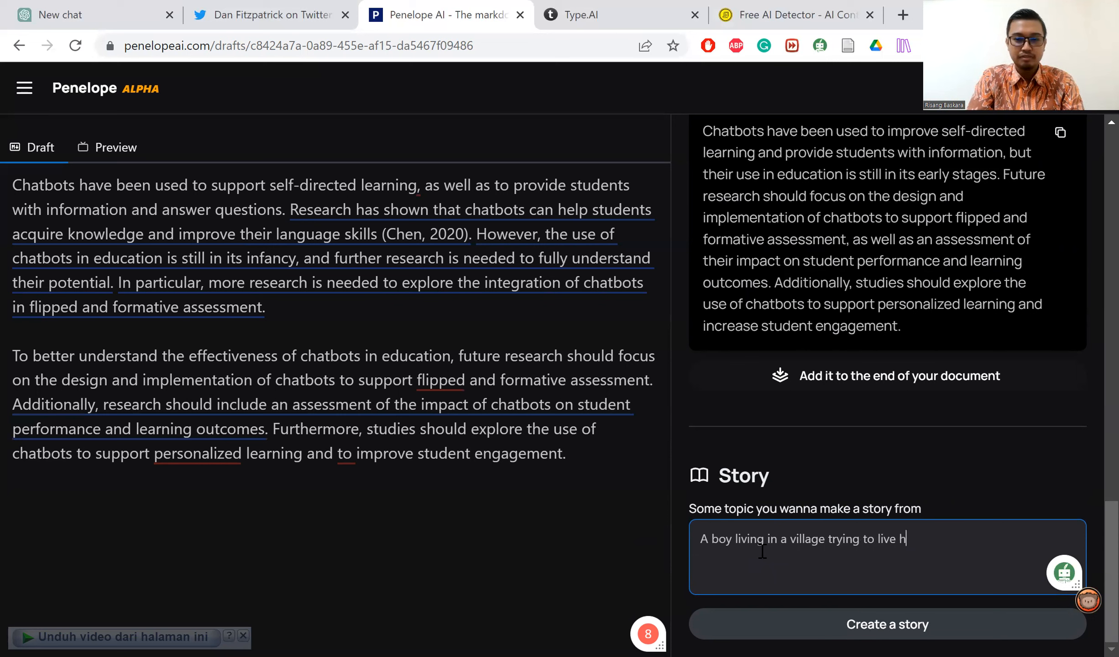
{"action": "type", "text": "is full liv"}
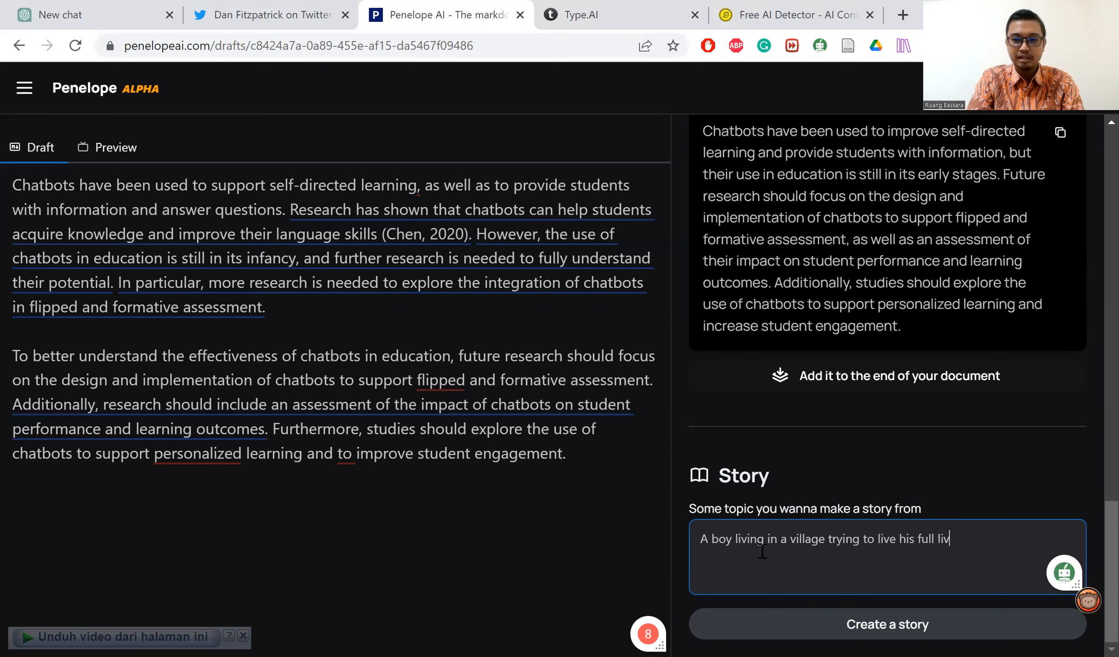
{"action": "key", "text": "BackSpace"}
{"action": "type", "text": "fe by harnessing"}
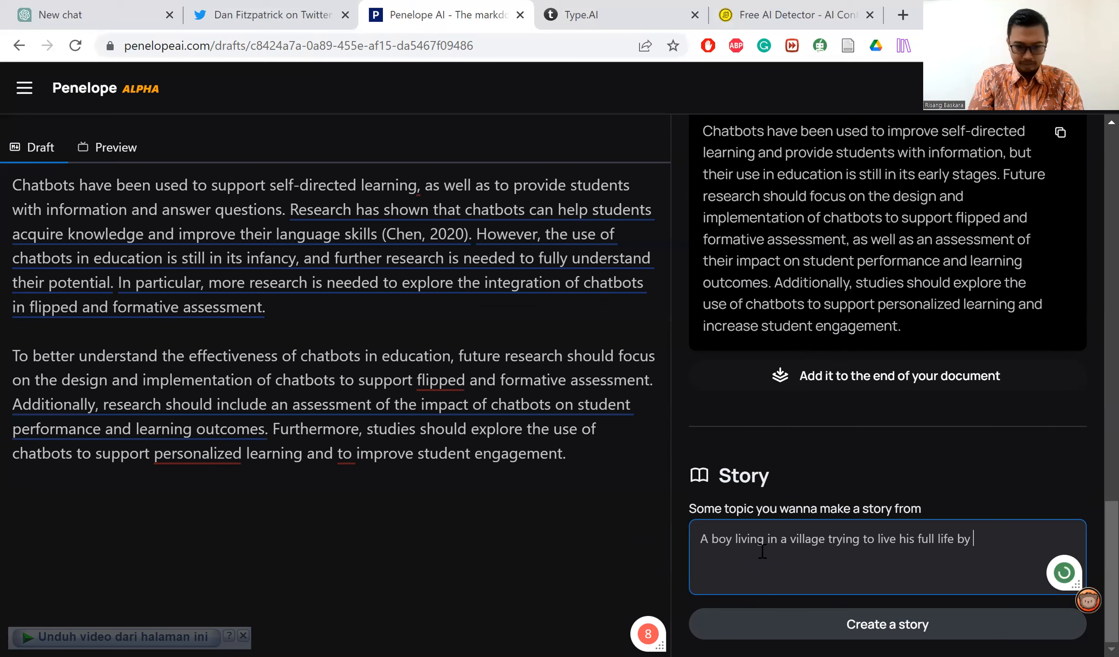
{"action": "type", "text": " m"}
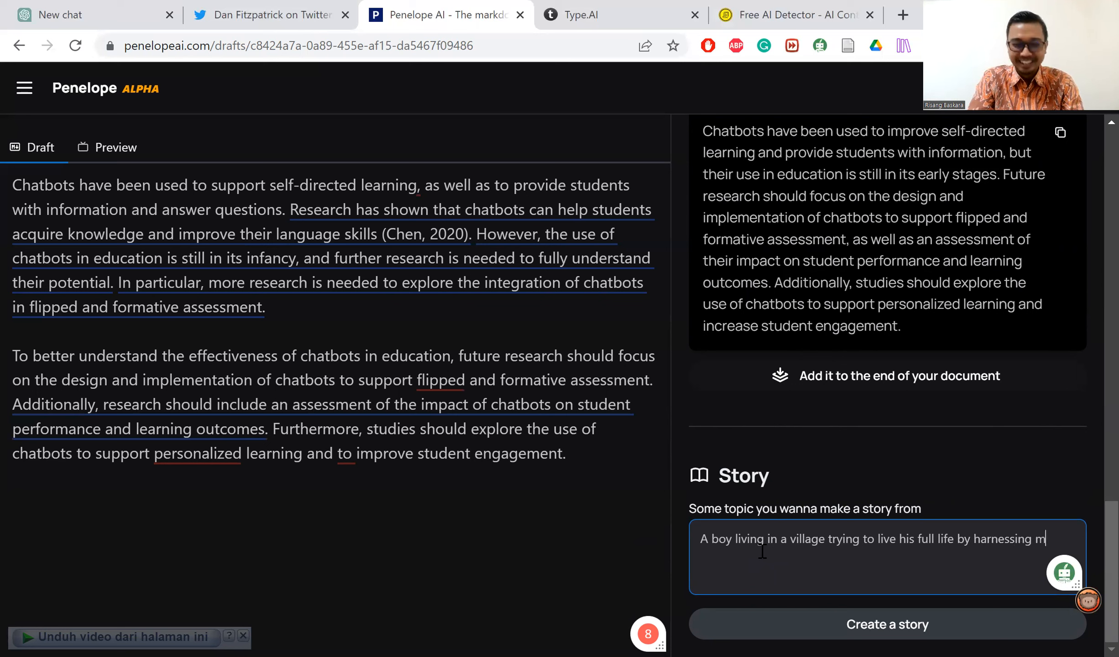
{"action": "type", "text": "agic fr"}
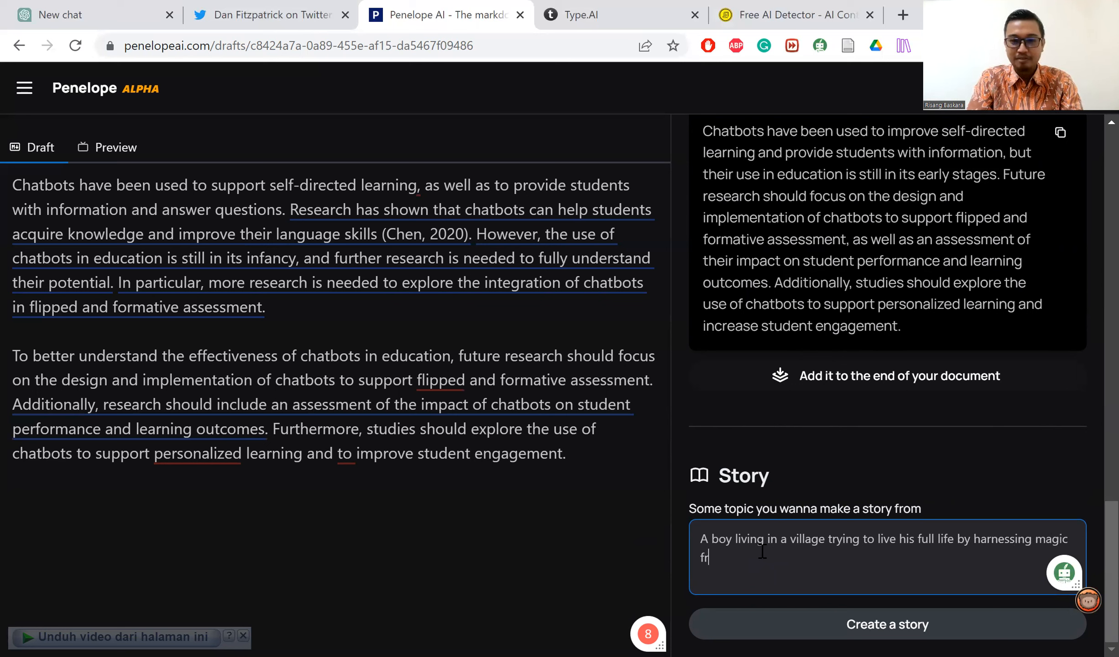
{"action": "type", "text": "om a dragon in a cave."}
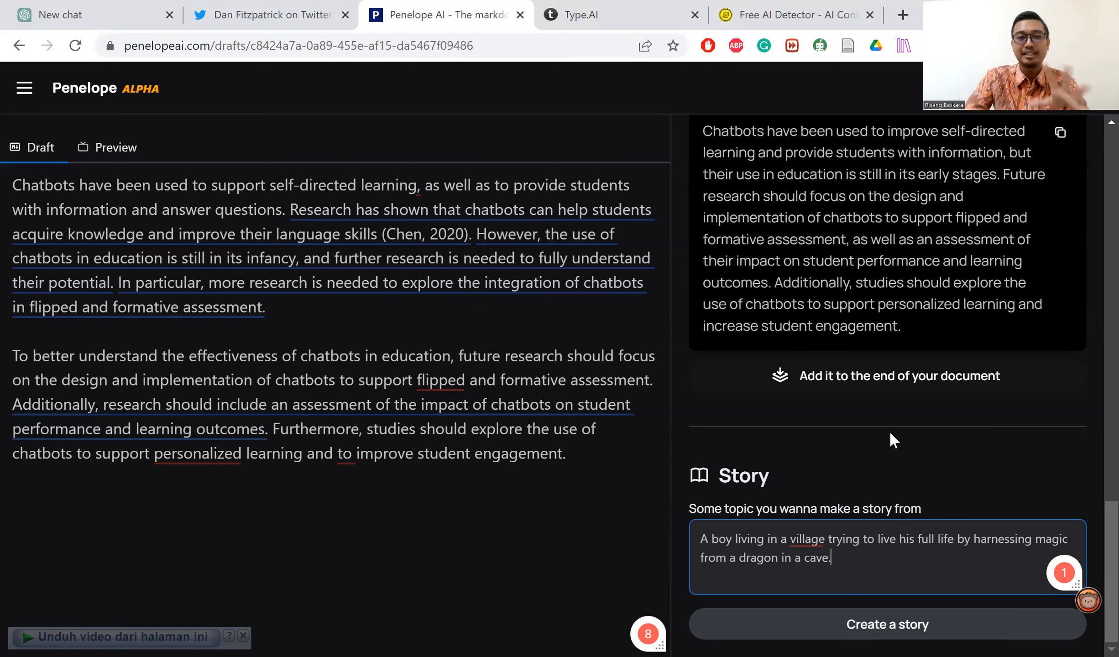
{"action": "left_click", "coordinate": [897, 629]}
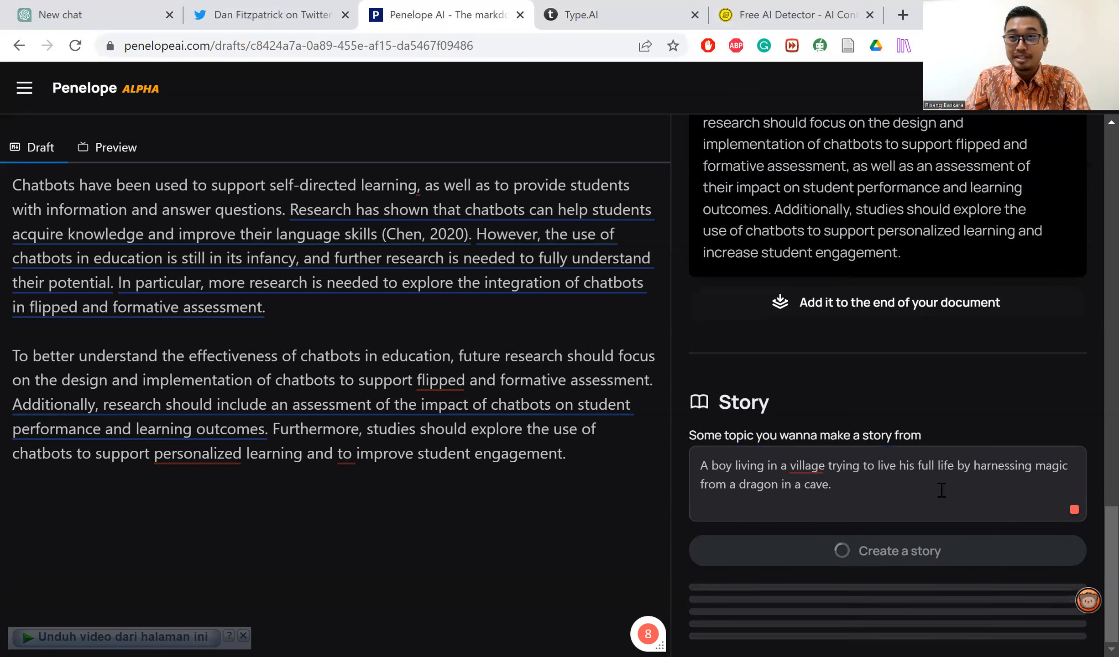
Step: Read through the generated story from its opening to its end and compare it with the entered topic
{"action": "scroll", "coordinate": [942, 489], "scroll_direction": "down", "scroll_amount": 10}
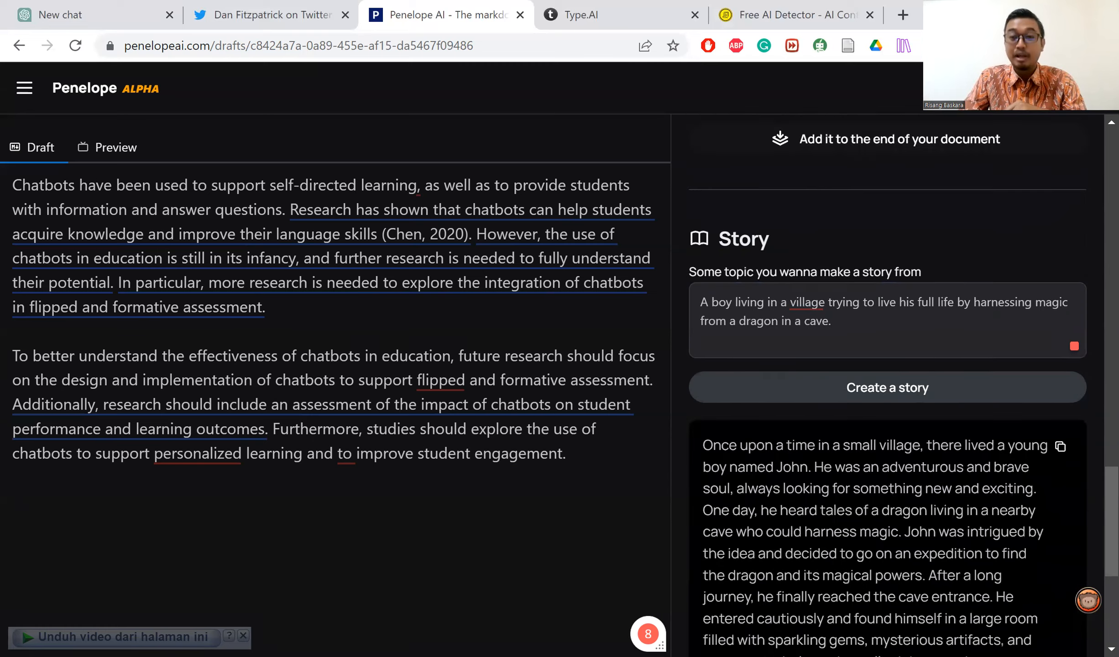
{"action": "scroll", "coordinate": [941, 488], "scroll_direction": "up", "scroll_amount": 2}
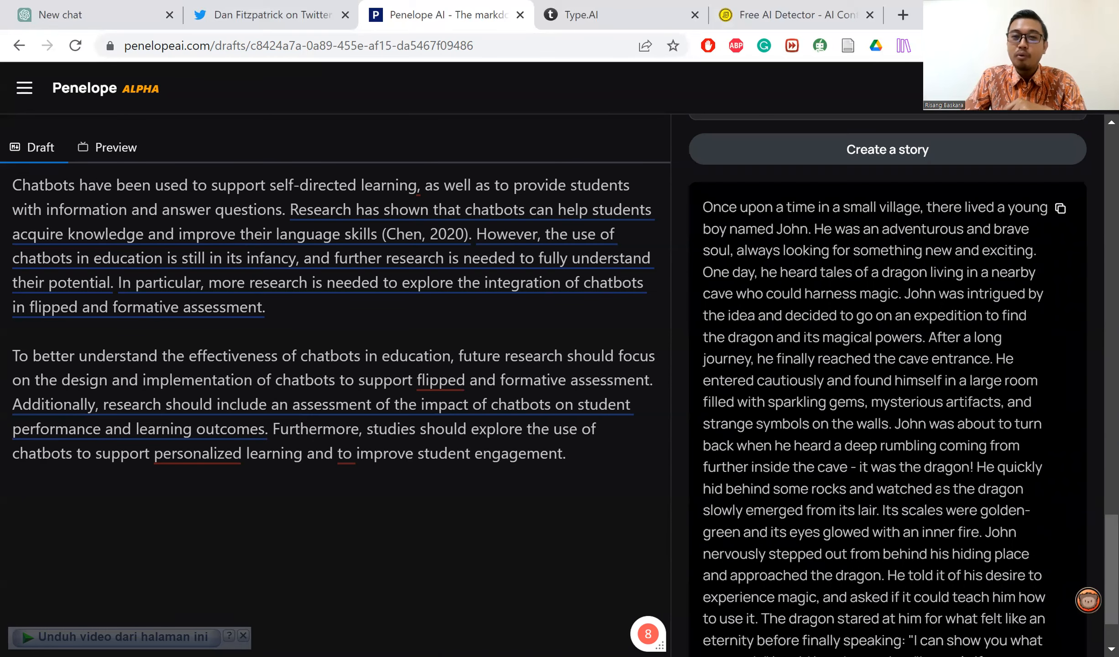
{"action": "scroll", "coordinate": [940, 490], "scroll_direction": "up", "scroll_amount": 4}
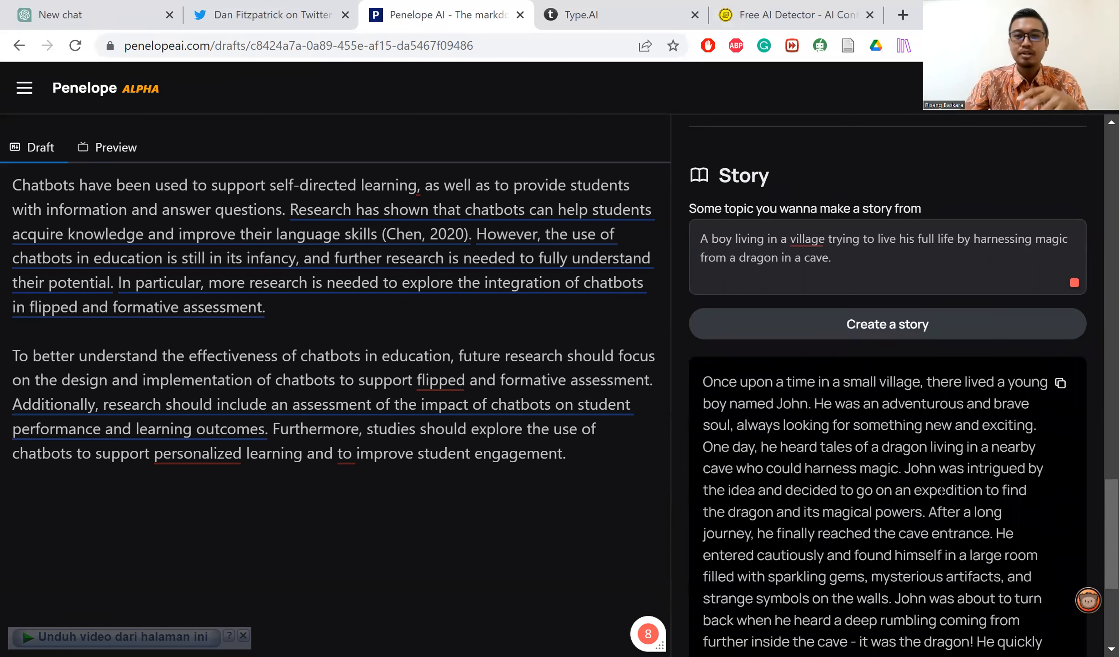
{"action": "scroll", "coordinate": [941, 489], "scroll_direction": "down", "scroll_amount": 6}
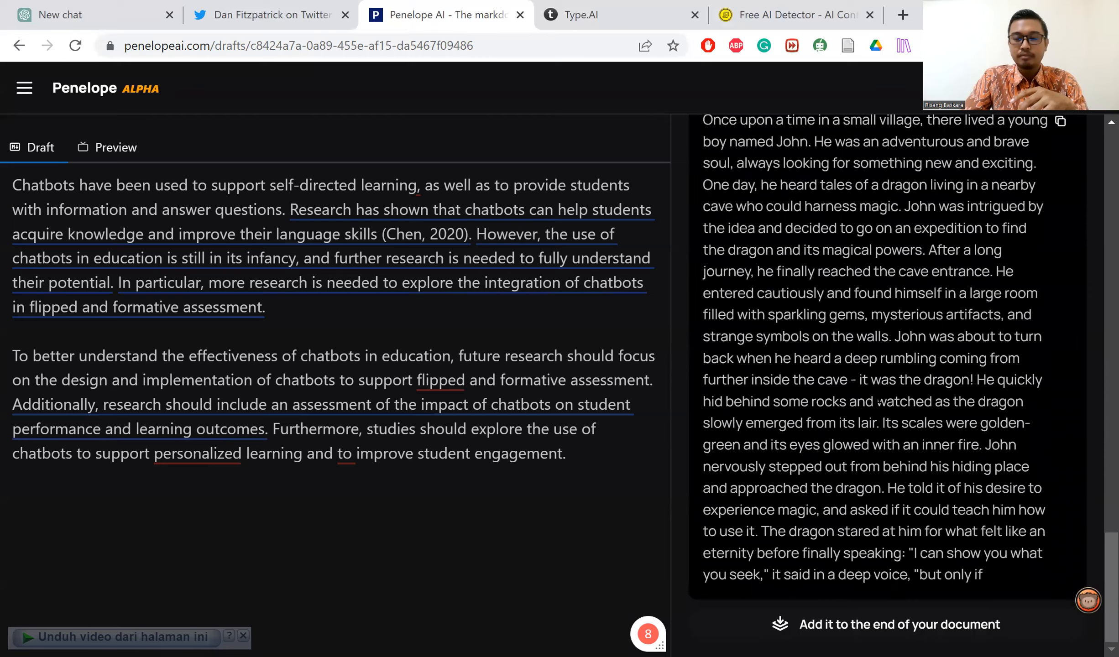
{"action": "scroll", "coordinate": [878, 401], "scroll_direction": "up", "scroll_amount": 6}
{"action": "scroll", "coordinate": [876, 395], "scroll_direction": "down", "scroll_amount": 4}
{"action": "scroll", "coordinate": [875, 391], "scroll_direction": "up", "scroll_amount": 4}
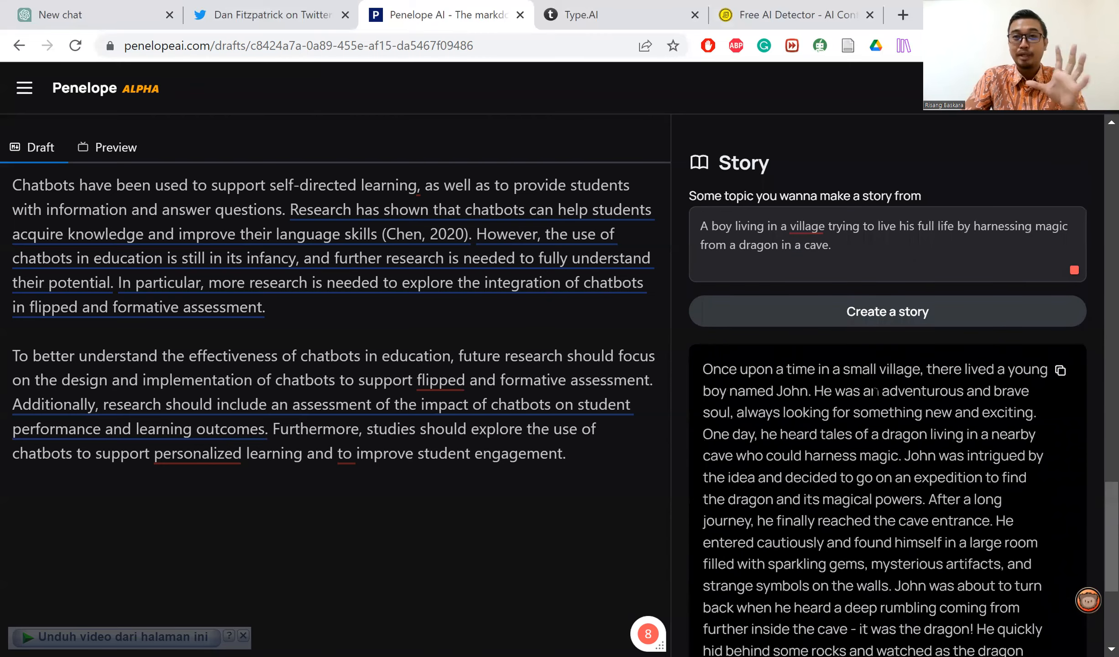
{"action": "scroll", "coordinate": [875, 391], "scroll_direction": "up", "scroll_amount": 1}
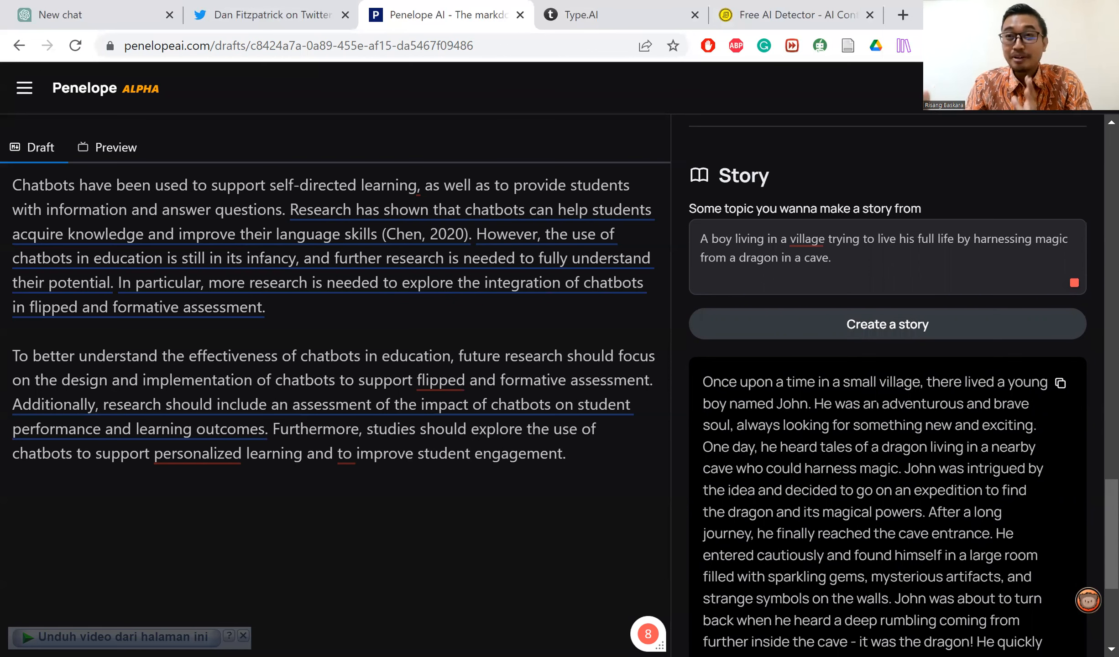
Step: Look back over the Summarize and Paraphrase outputs up to the autocomplete settings and suggestion
{"action": "scroll", "coordinate": [881, 429], "scroll_direction": "up", "scroll_amount": 5}
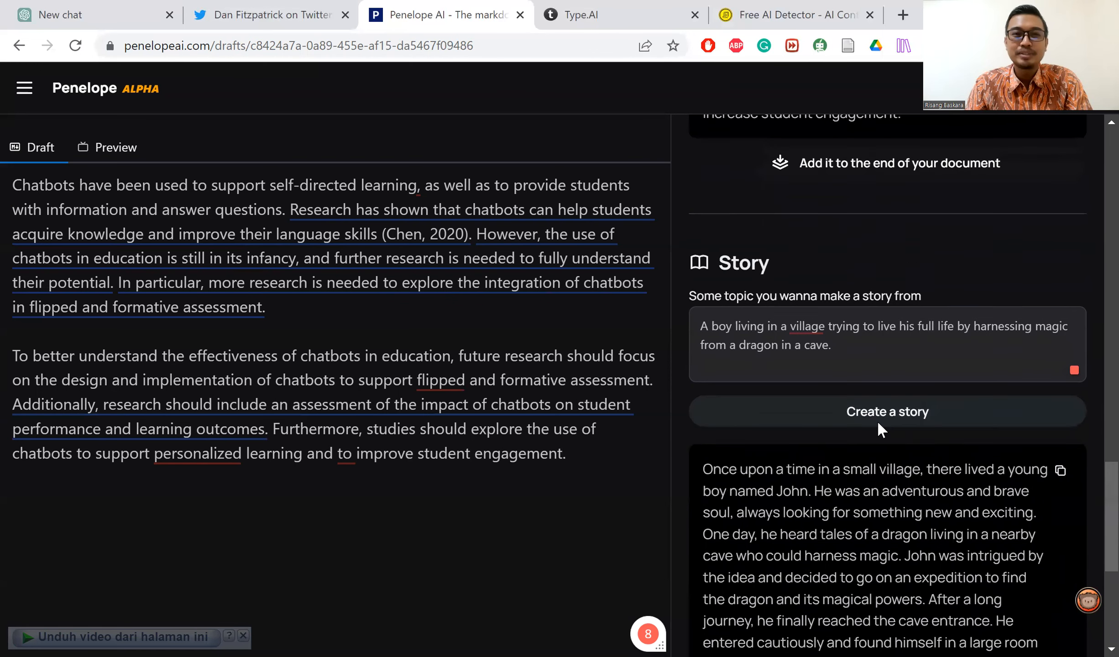
{"action": "scroll", "coordinate": [880, 430], "scroll_direction": "up", "scroll_amount": 5}
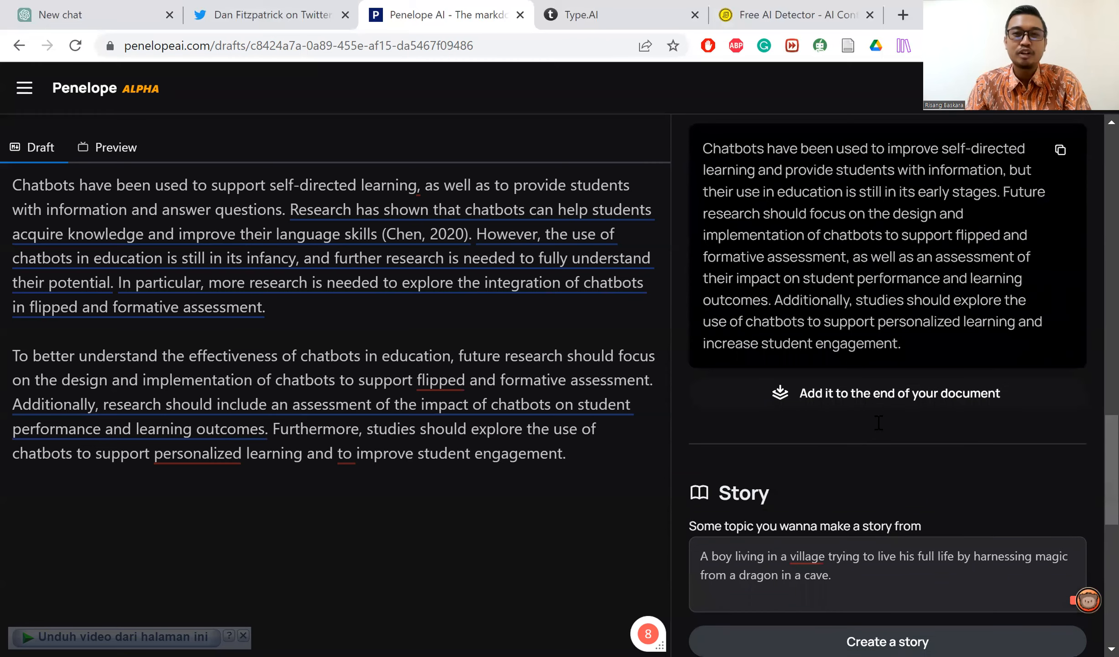
{"action": "scroll", "coordinate": [876, 420], "scroll_direction": "up", "scroll_amount": 8}
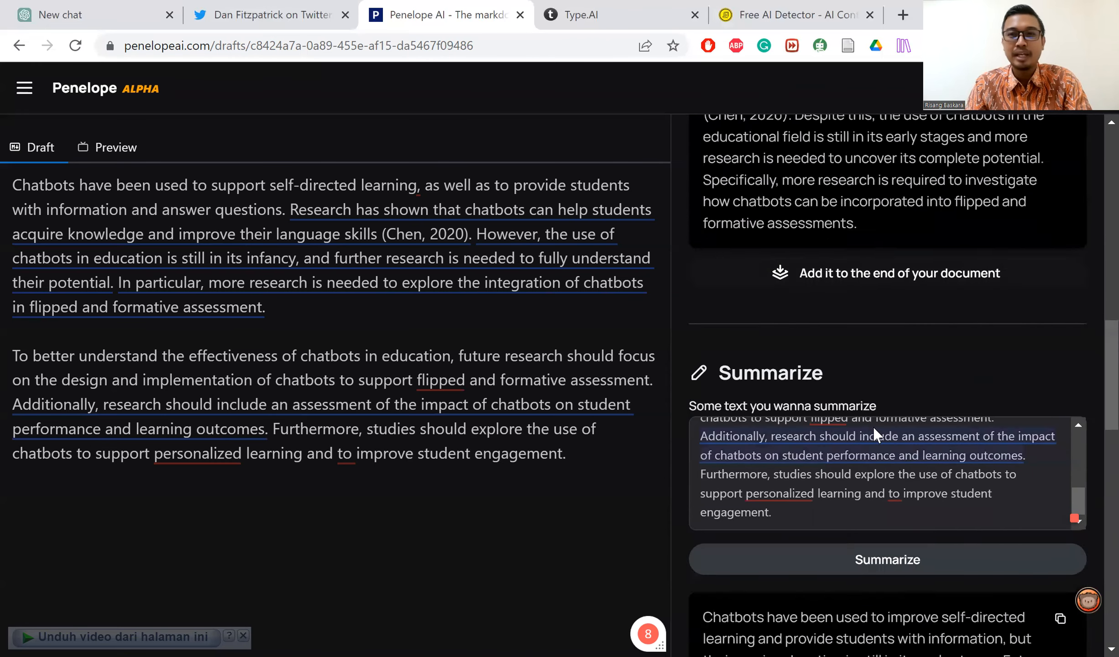
{"action": "scroll", "coordinate": [874, 428], "scroll_direction": "up", "scroll_amount": 10}
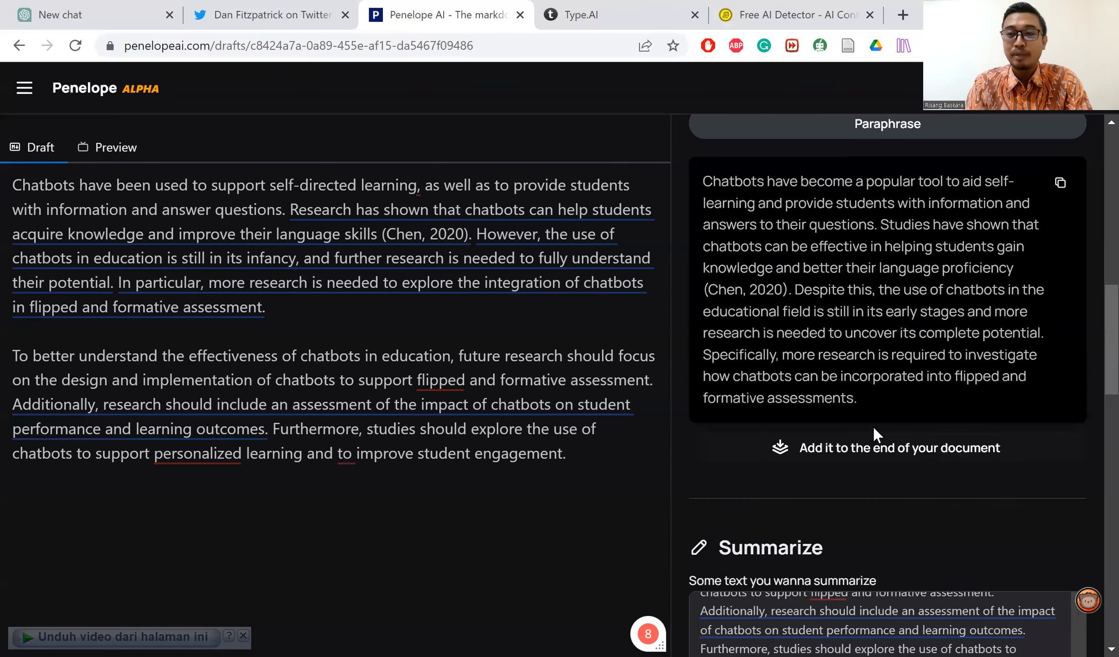
{"action": "scroll", "coordinate": [872, 429], "scroll_direction": "up", "scroll_amount": 5}
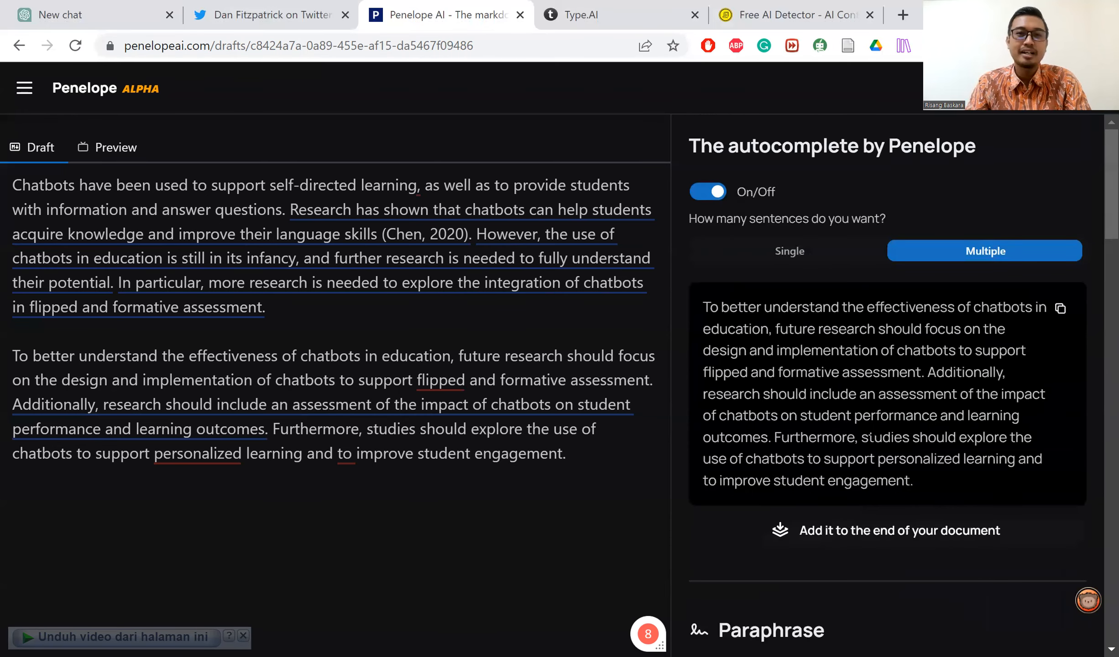